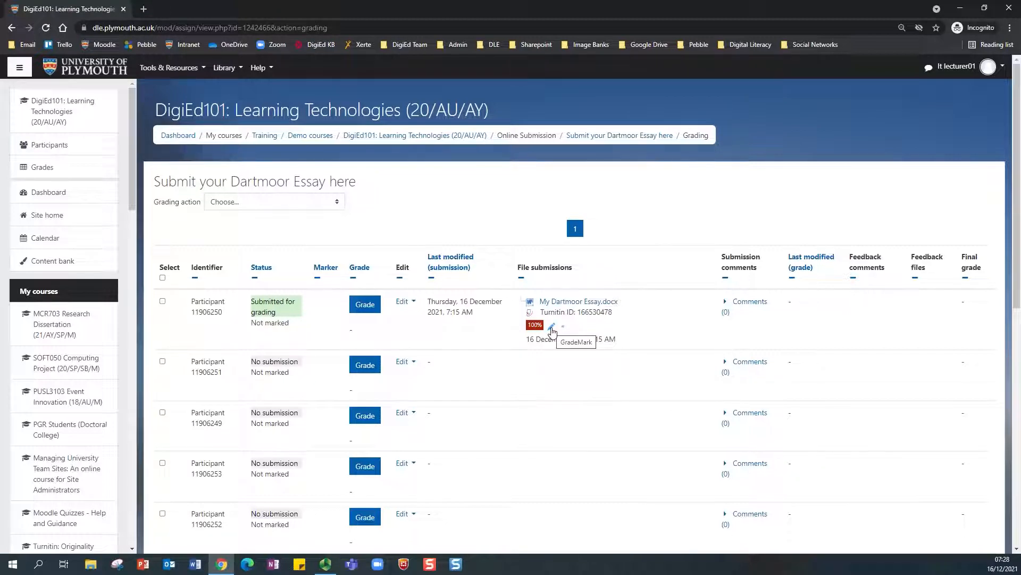
Step: Open the submitted My Dartmoor Essay.docx in the Turnitin Feedback Studio viewer
click(552, 329)
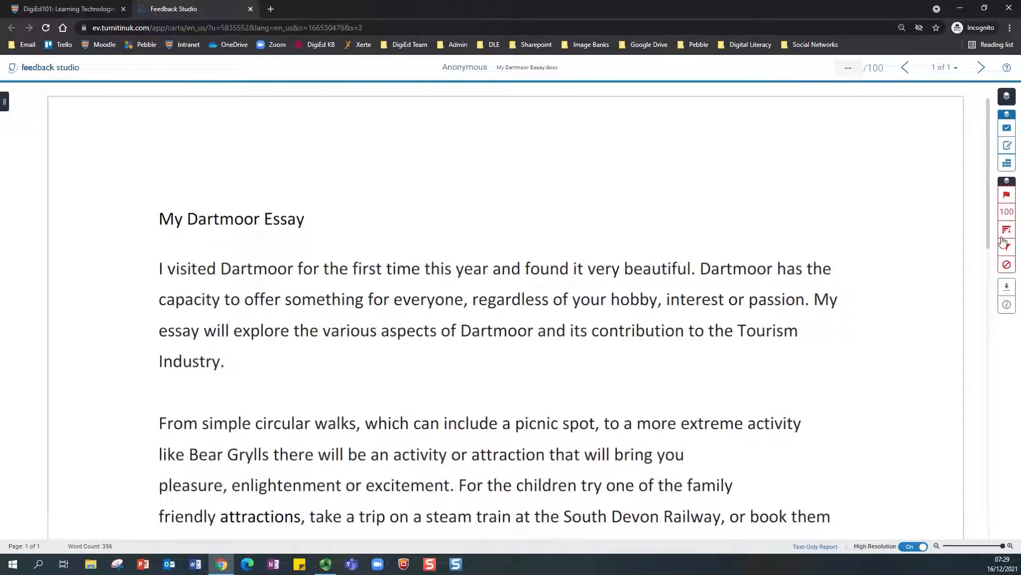
Step: Show QuickMarks beside the essay, switch to Academic Integrity, and expand the Add quotations description
click(1006, 129)
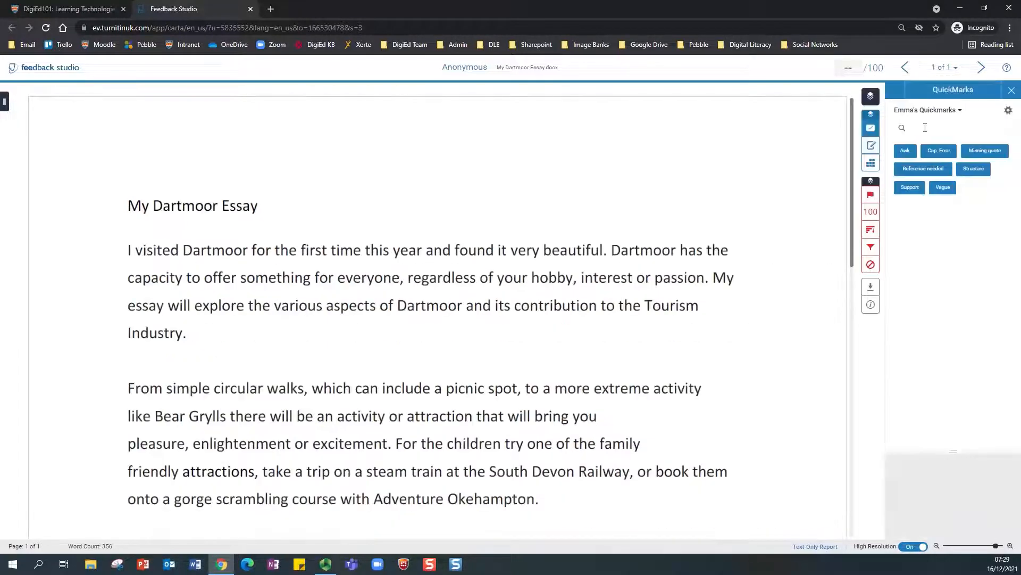
click(876, 146)
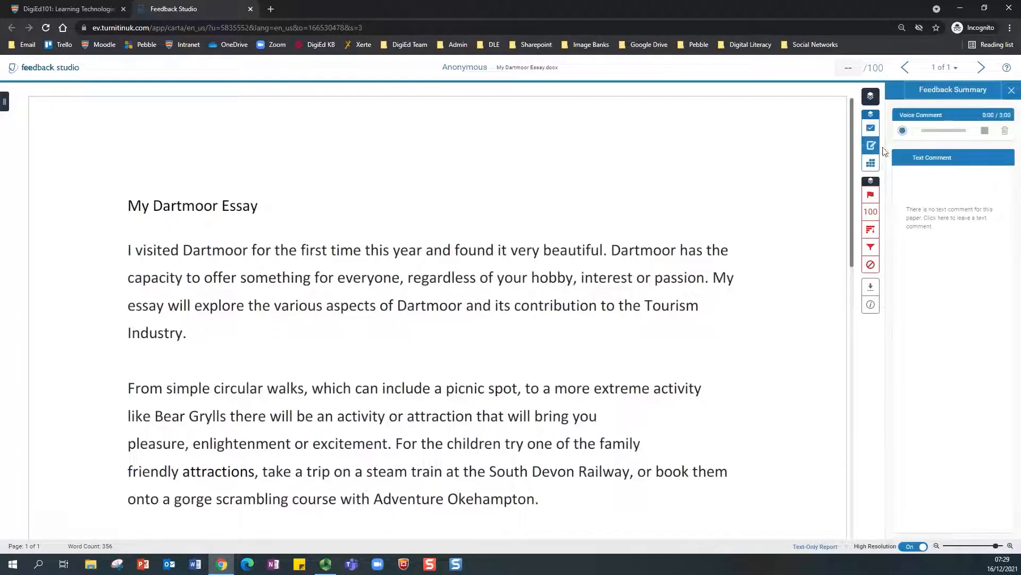
click(869, 144)
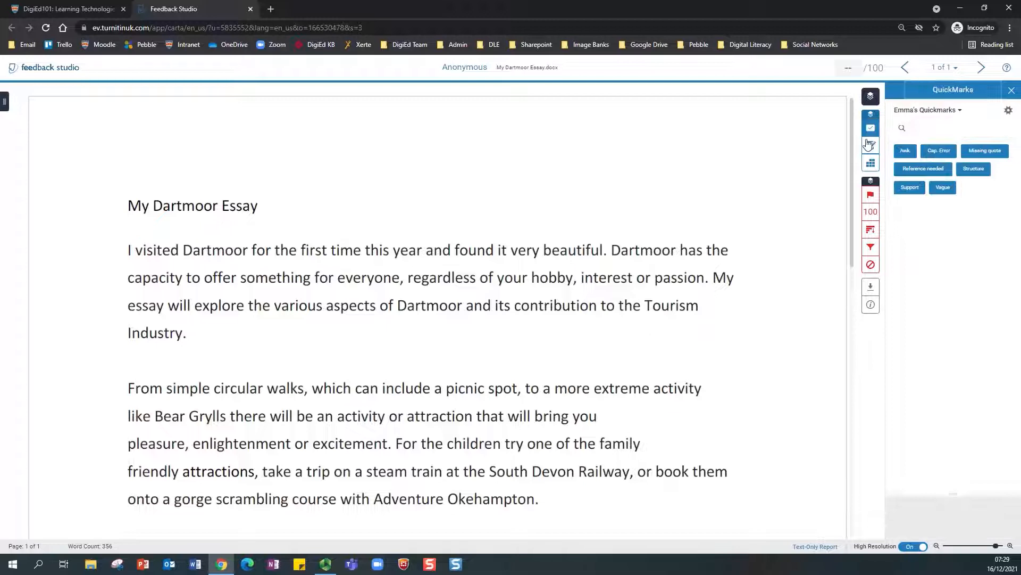
click(961, 112)
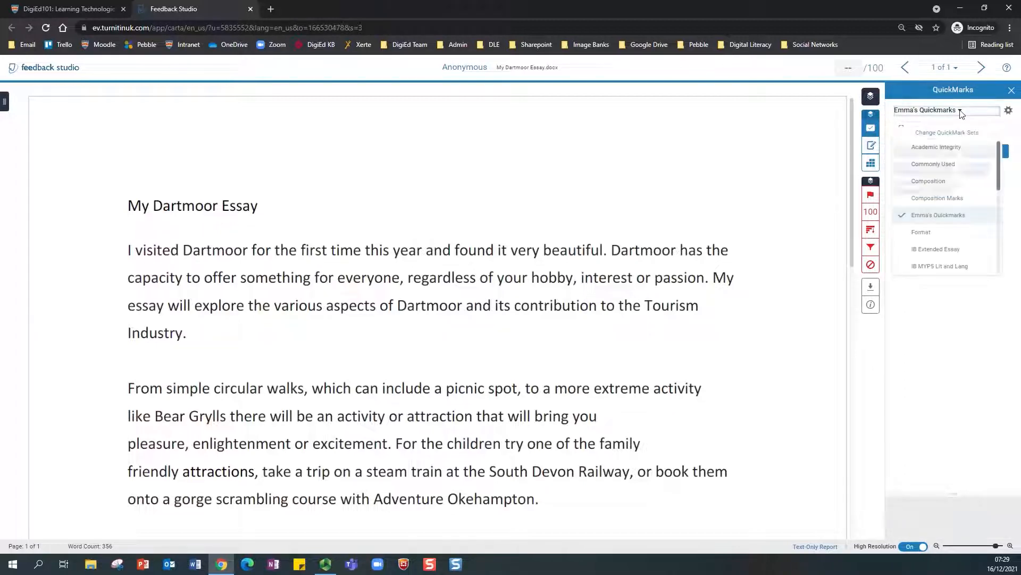
click(928, 151)
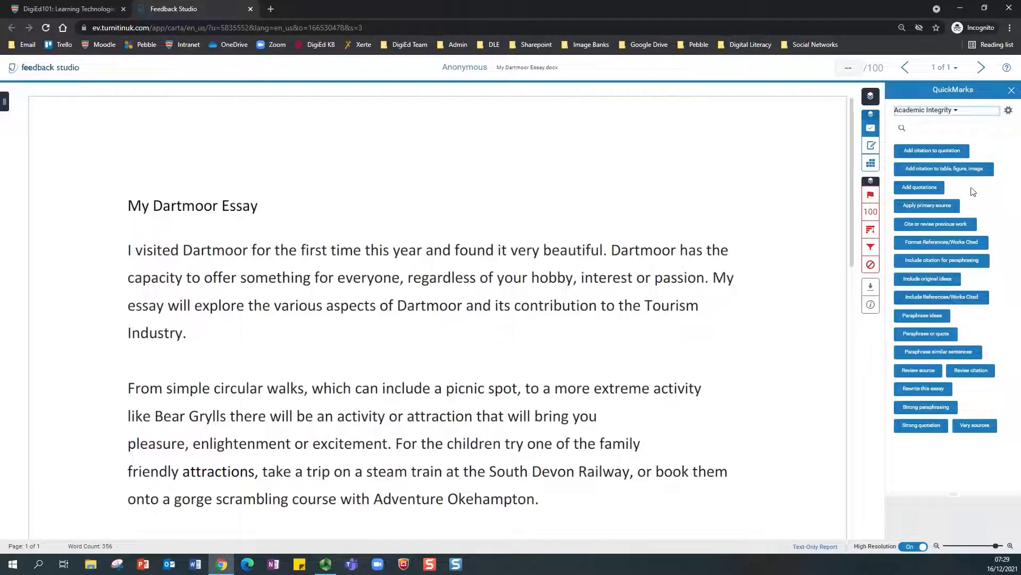
click(920, 190)
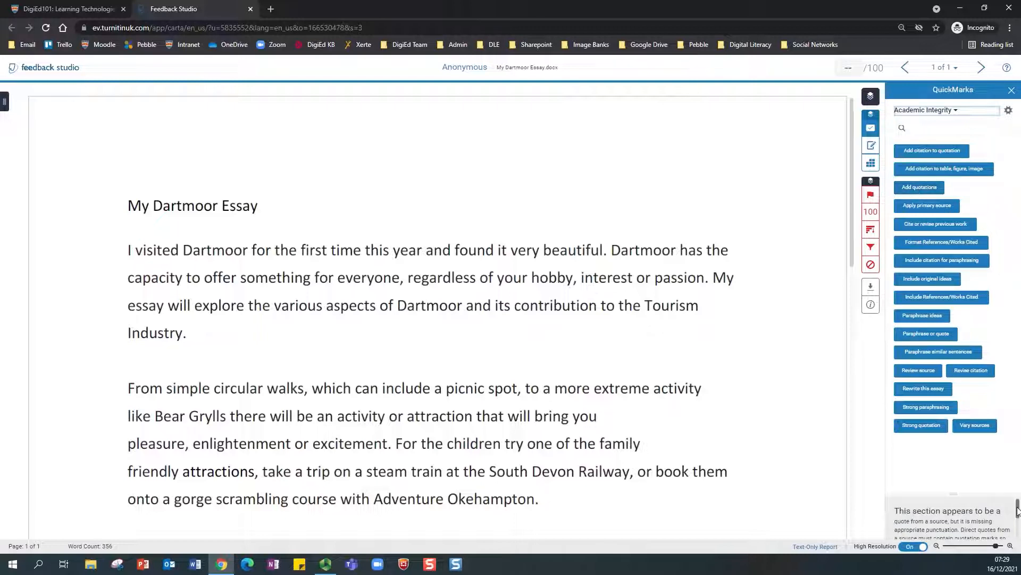
drag(953, 494, 950, 442)
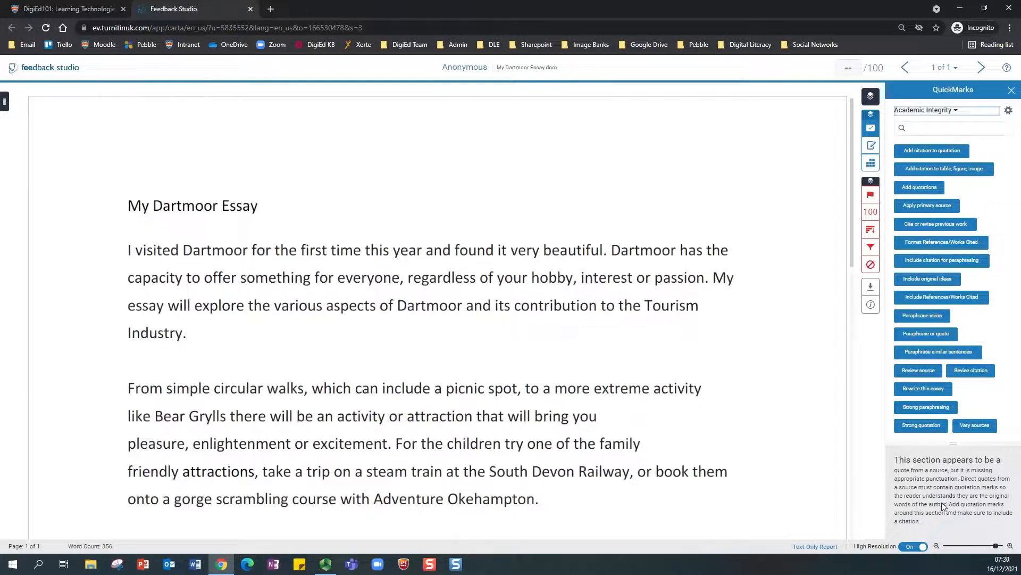
Step: Switch to the Format QuickMark set and view the Cap. Error description
click(955, 111)
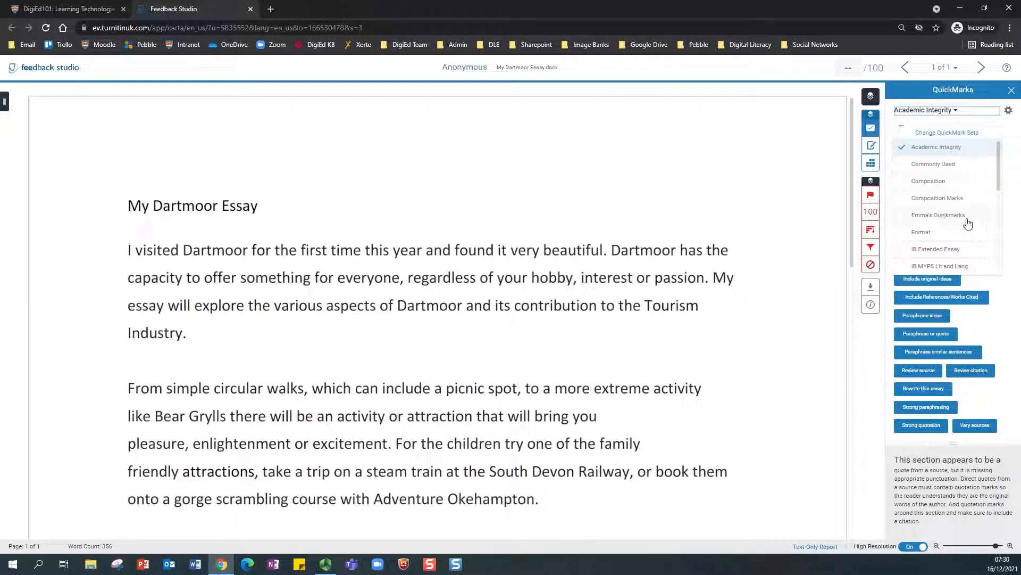
click(925, 234)
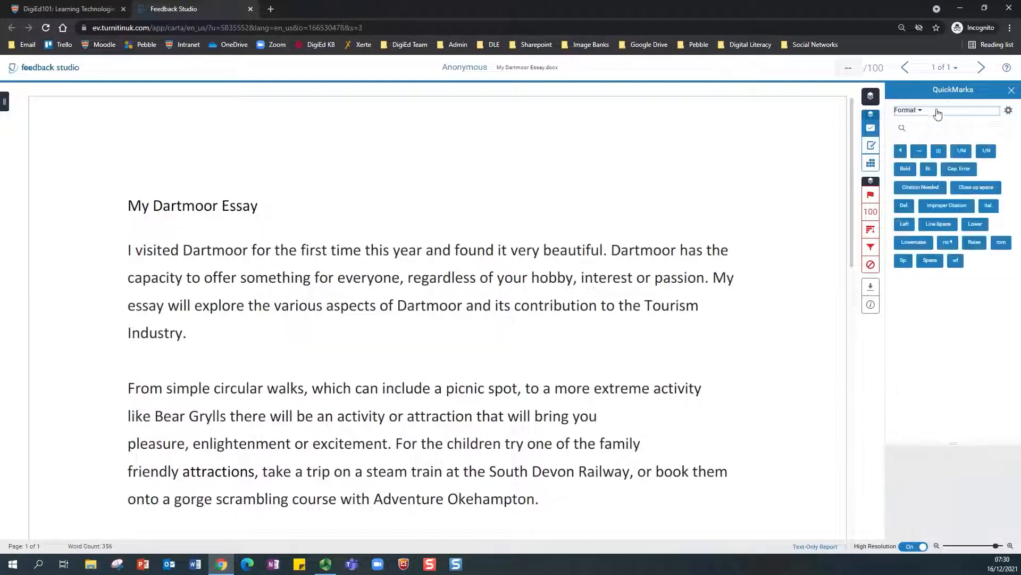
click(959, 168)
Step: Browse the personal QuickMark set, including its Reference needed mark
click(919, 111)
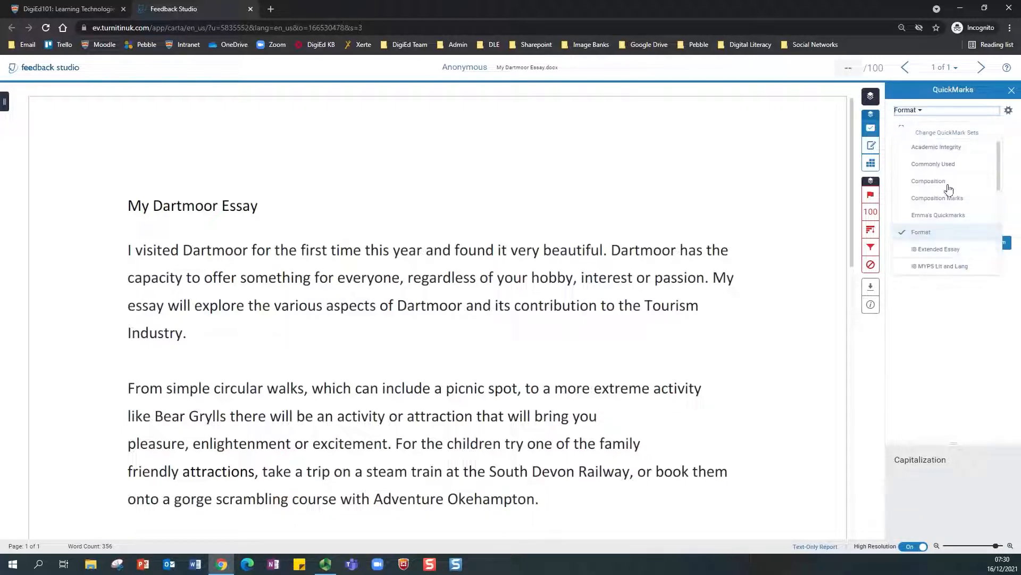
click(979, 219)
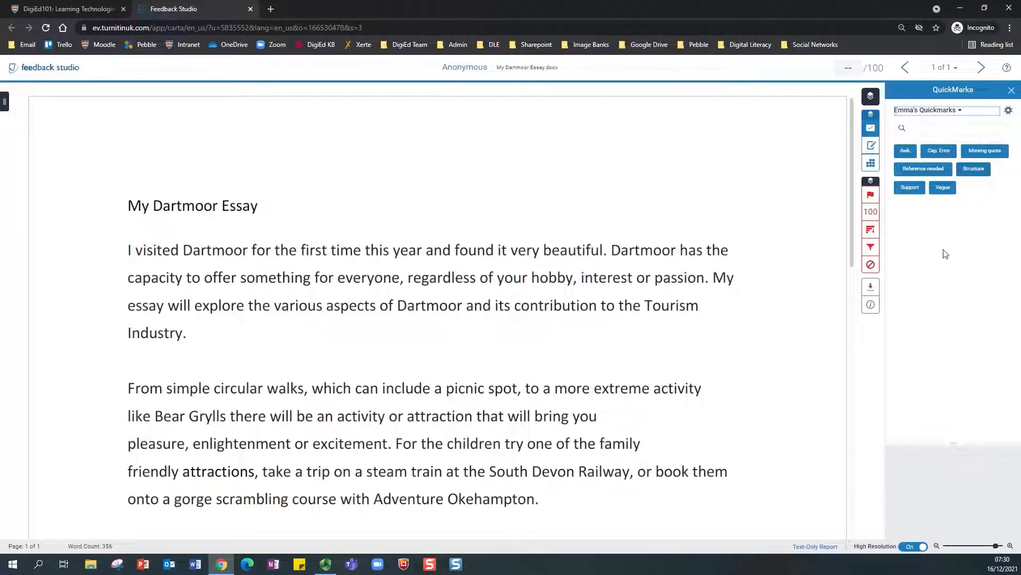
click(959, 114)
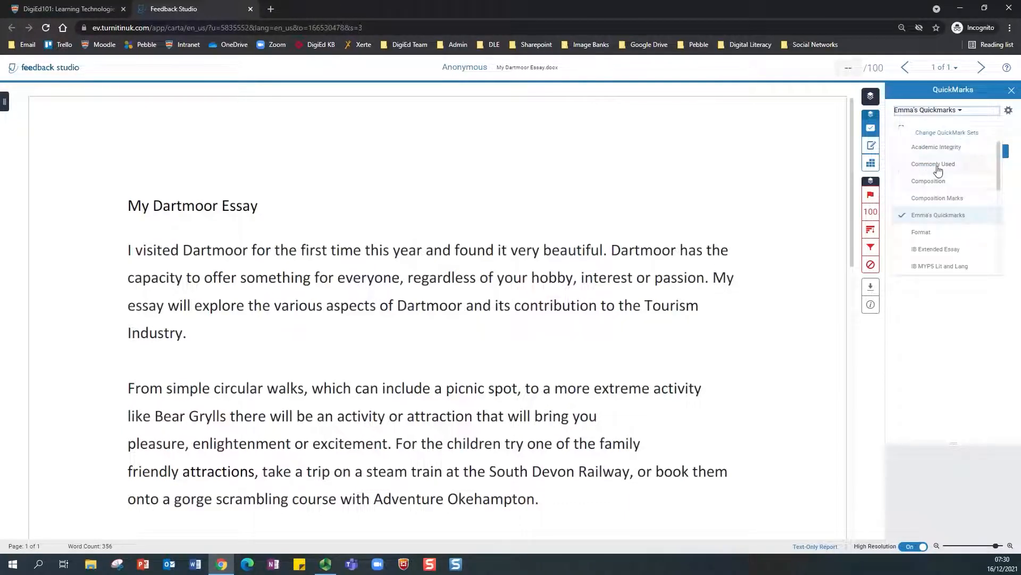
click(960, 114)
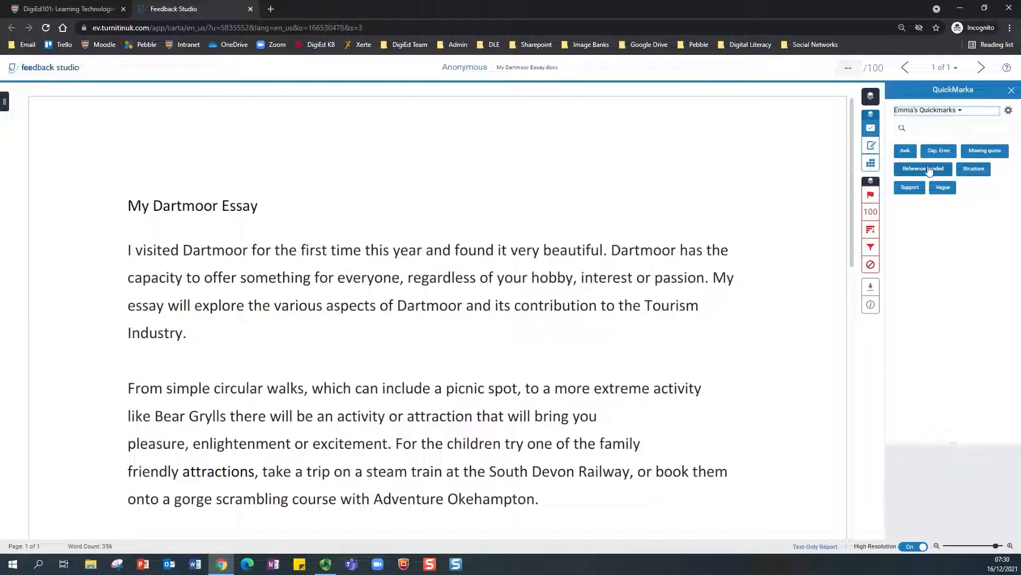
mouse_move(932, 171)
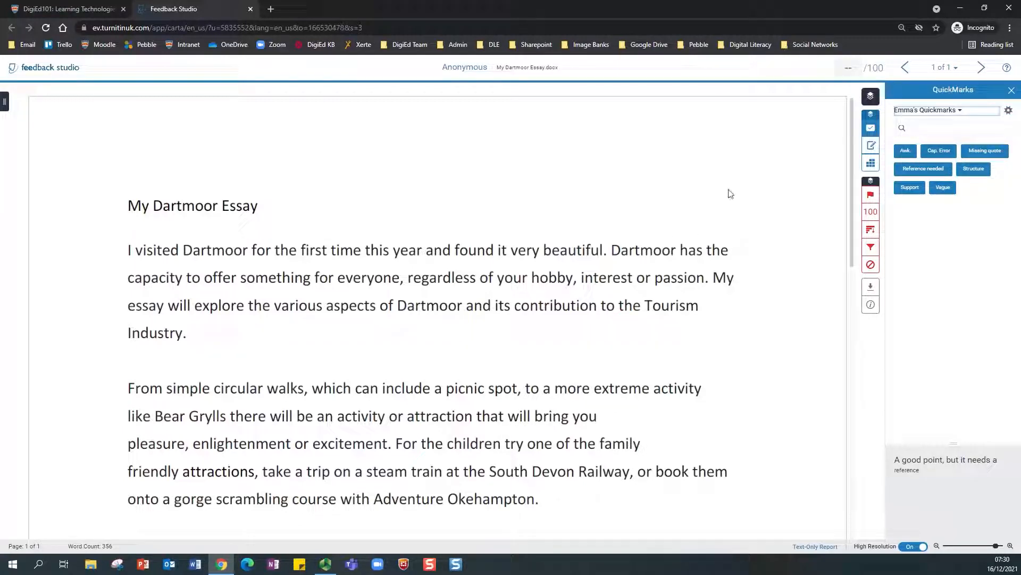
Step: Switch to Academic Integrity and drop Add quotations on the essay's first line
click(960, 111)
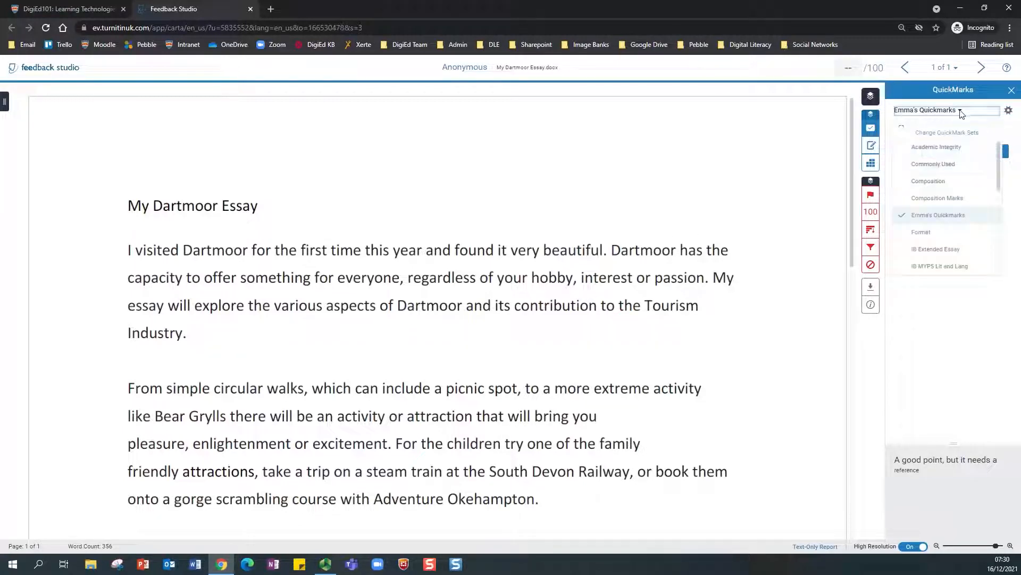
click(923, 147)
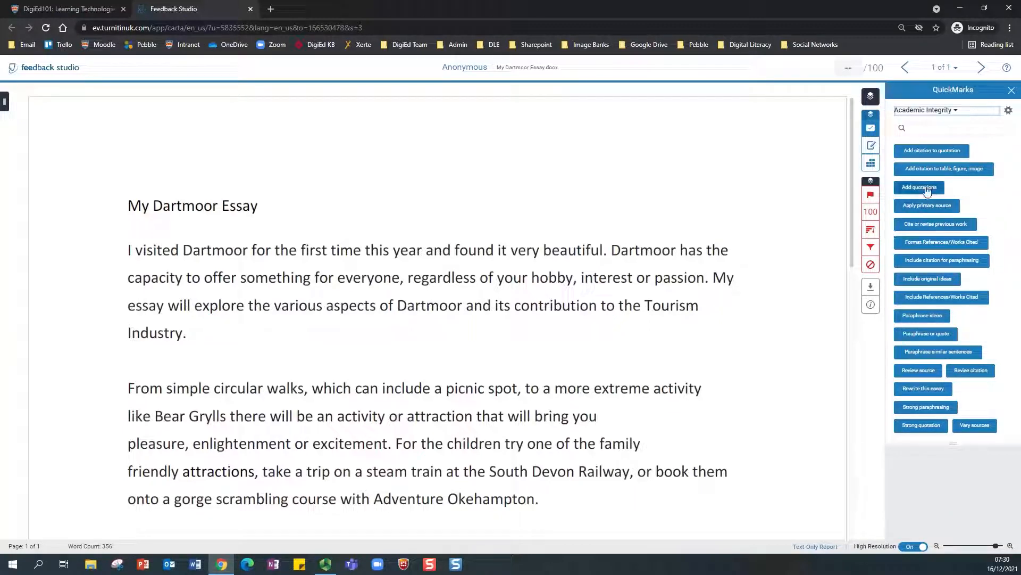
drag(926, 190, 737, 256)
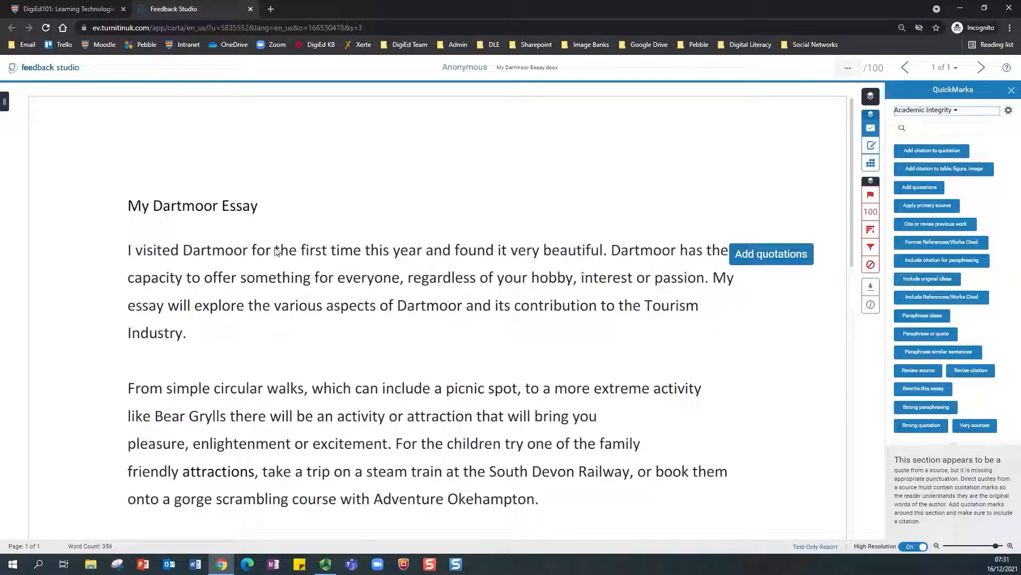
Step: Highlight 'I visited Dartmoor for the first time this year' and start a comment on it
drag(122, 253, 421, 254)
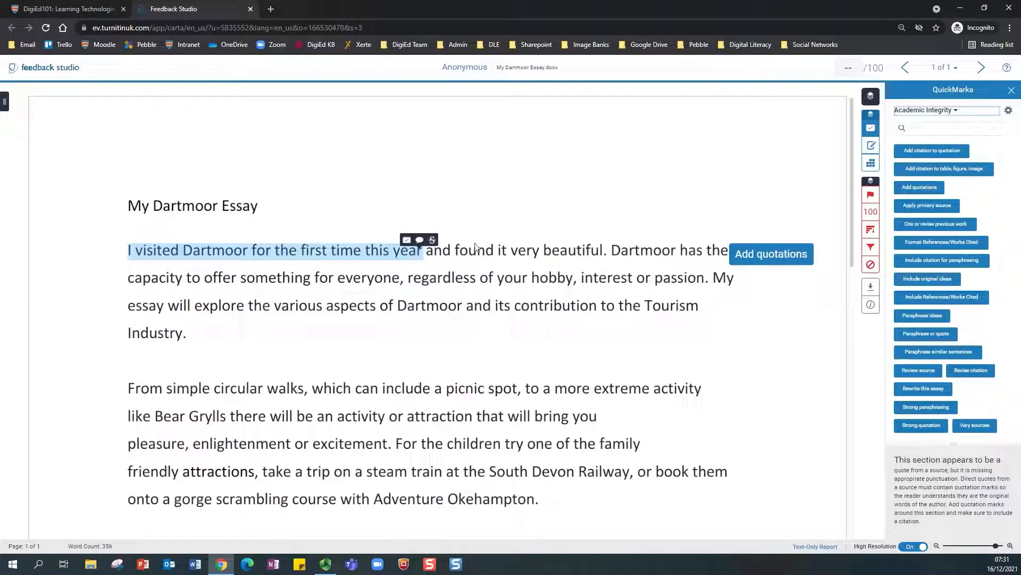
click(419, 241)
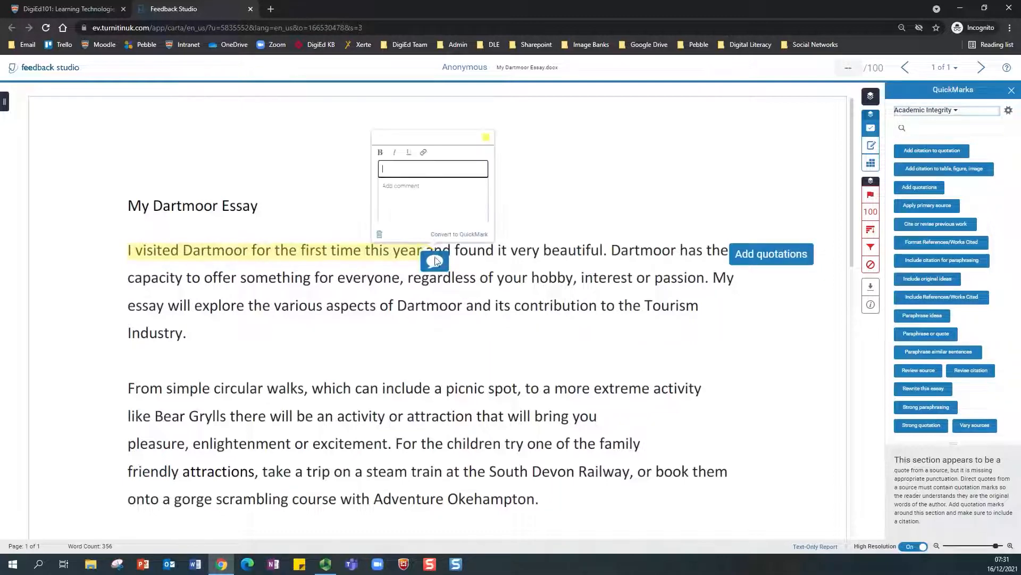
Step: Write the comment 'A great start' on the highlighted opening clause
click(406, 170)
text(G great start)
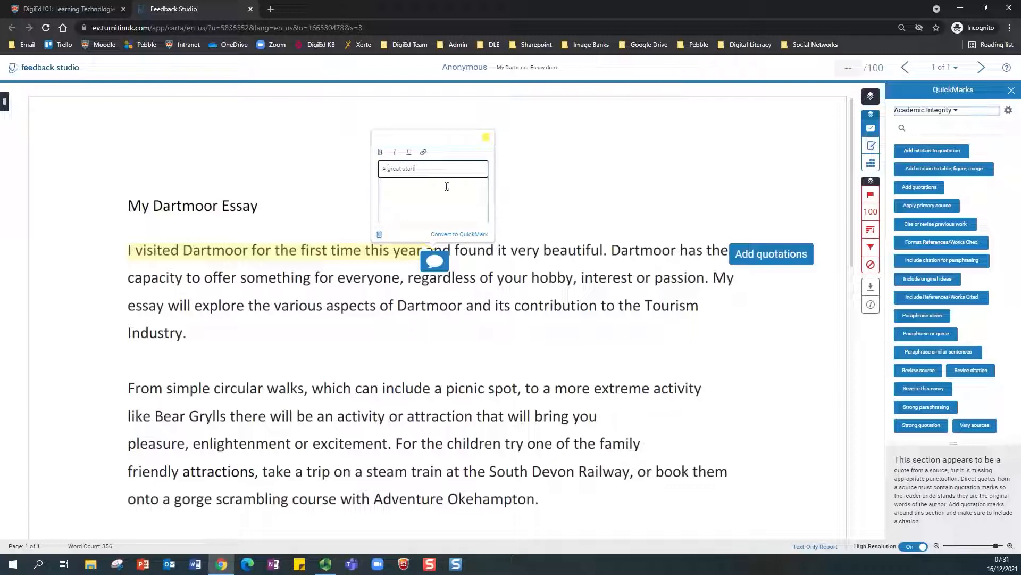
click(549, 202)
Step: Move the comment bubble near the title and select 'Dartmoor and its contribution to the Tourism'
drag(435, 260, 352, 193)
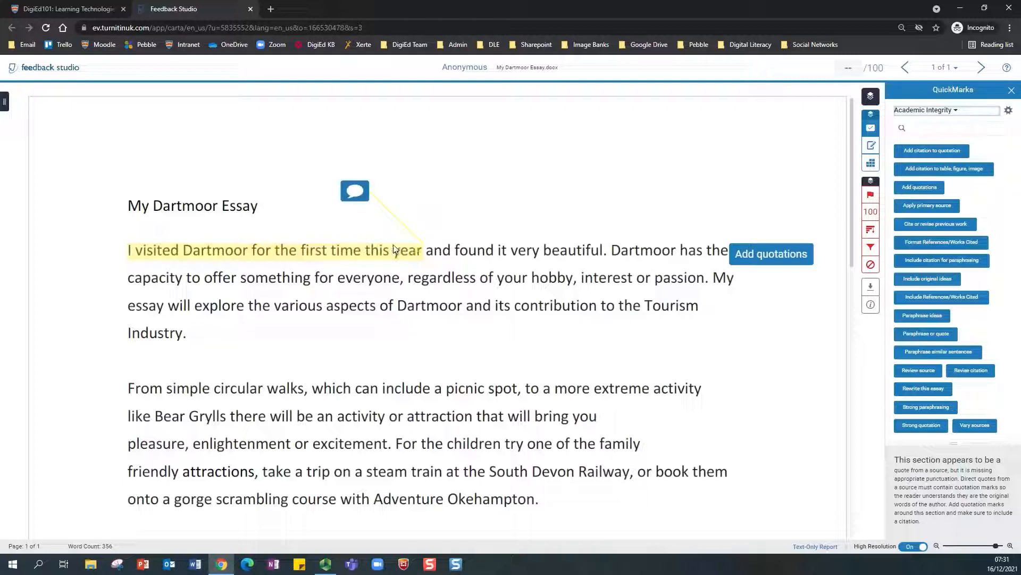
click(351, 192)
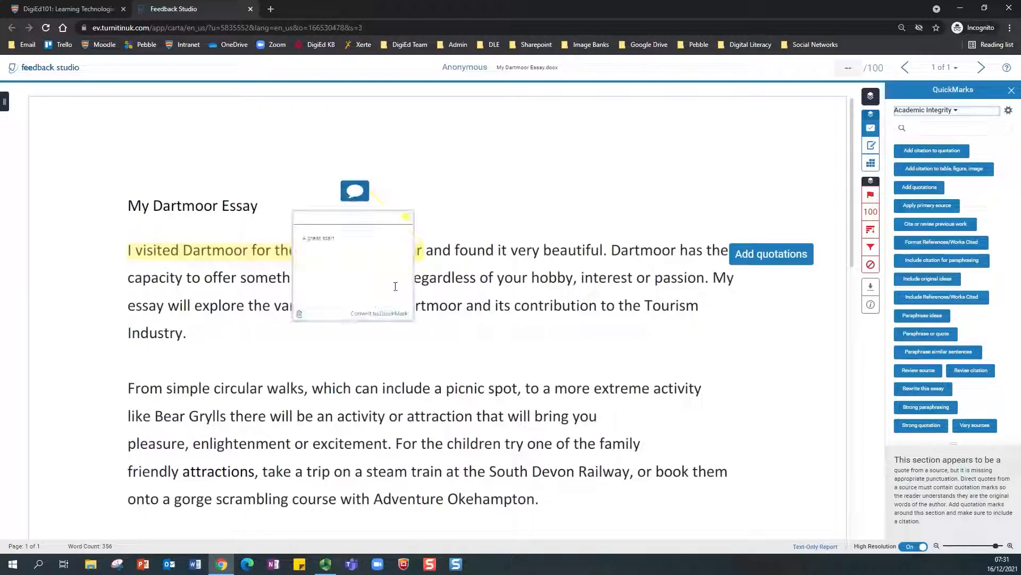
click(455, 220)
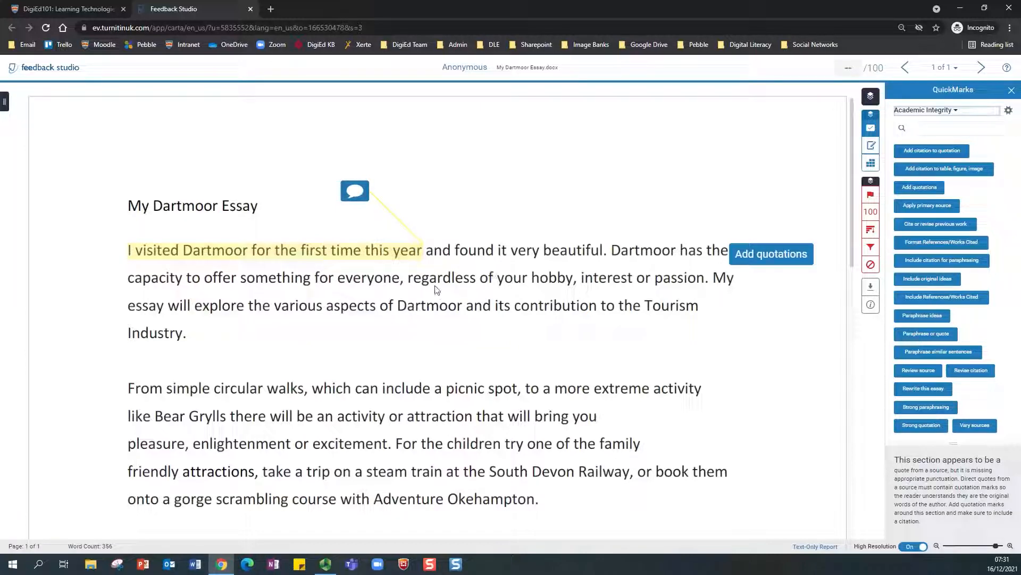
drag(399, 307, 703, 311)
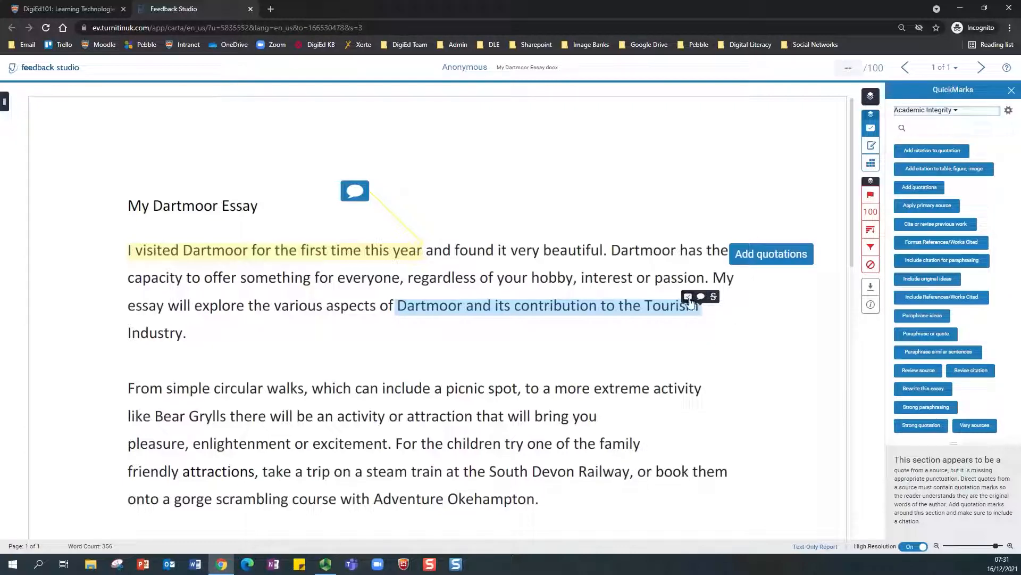
Step: Apply the Include citation for paraphrasing QuickMark to 'Dartmoor and its contribution to the Tourism'
click(688, 298)
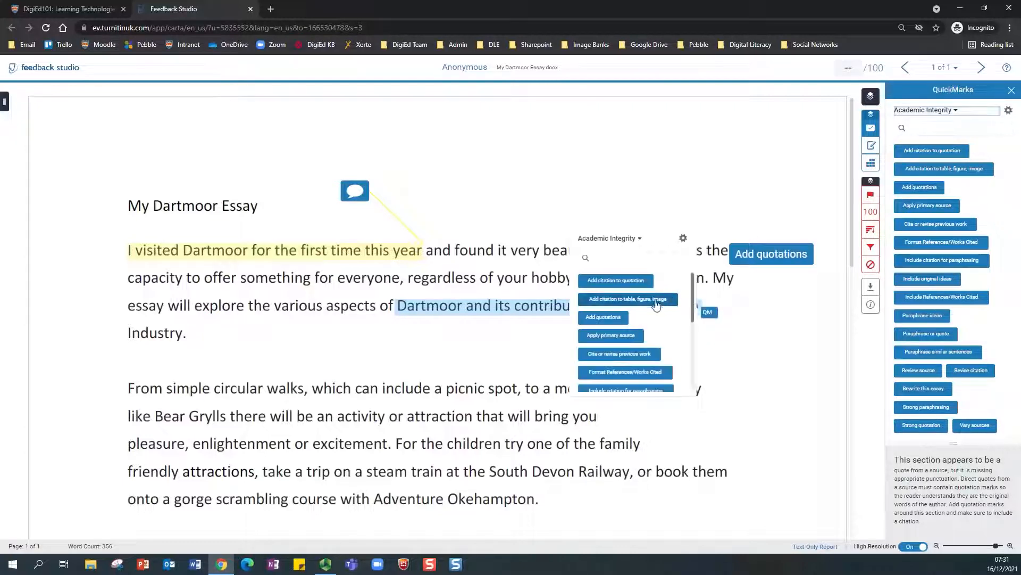
click(639, 239)
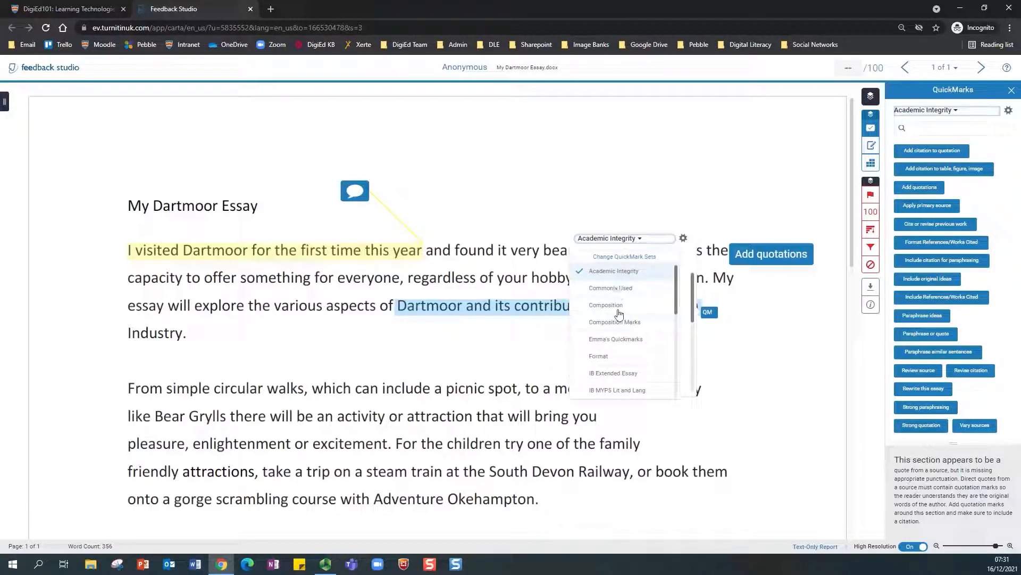
click(620, 274)
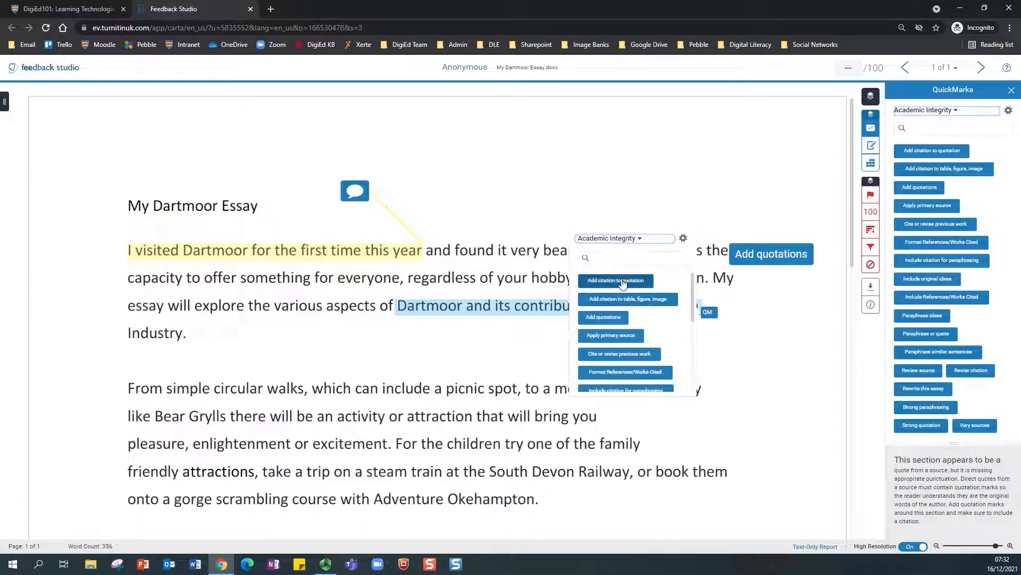
scroll(633, 347, down, 1)
scroll(645, 365, down, 1)
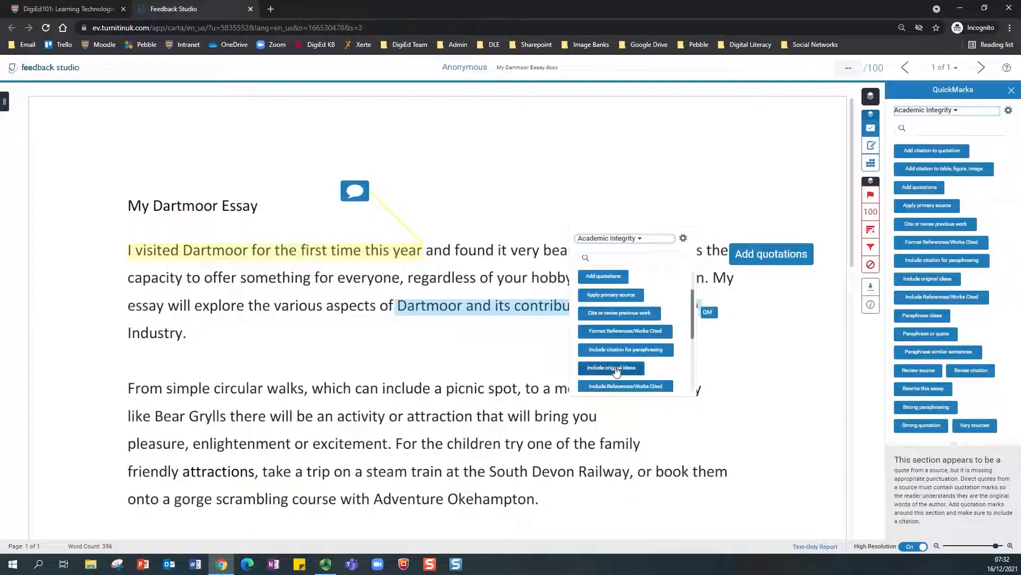
click(637, 350)
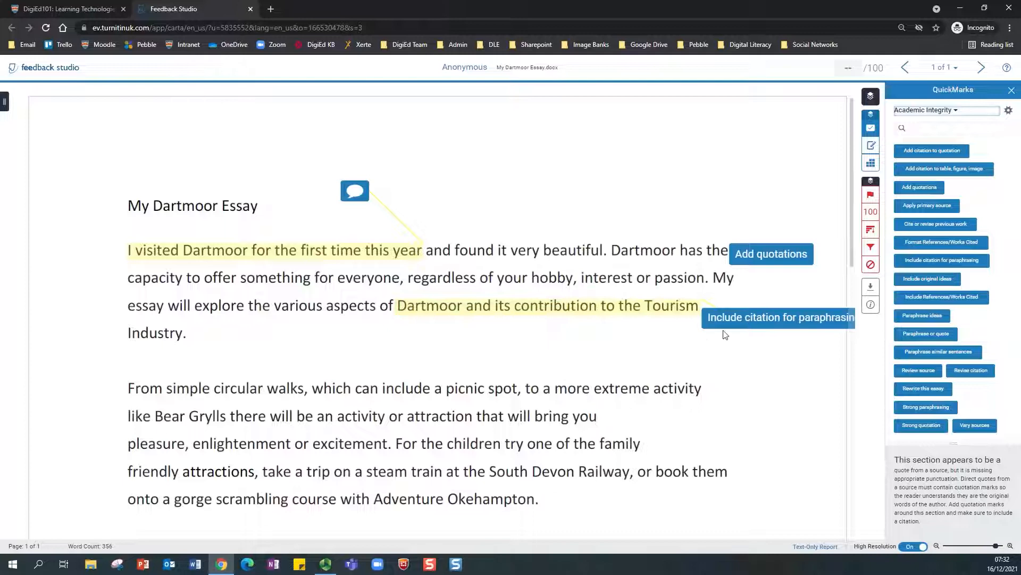
Step: Move that label below 'Industry', add Add quotations near 'beautiful', and select 'From simple circular walks'
drag(733, 331, 619, 360)
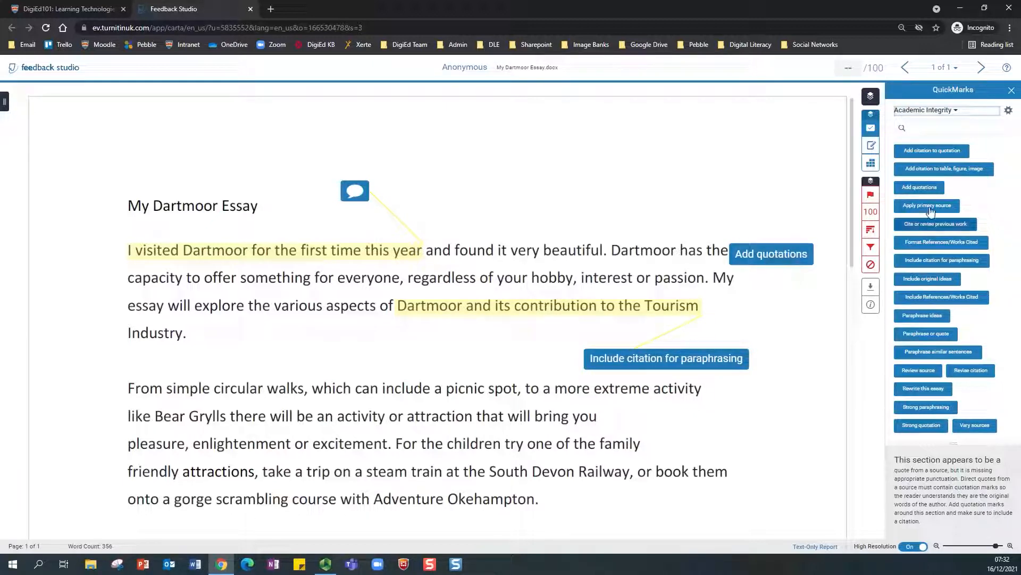
drag(922, 191, 624, 230)
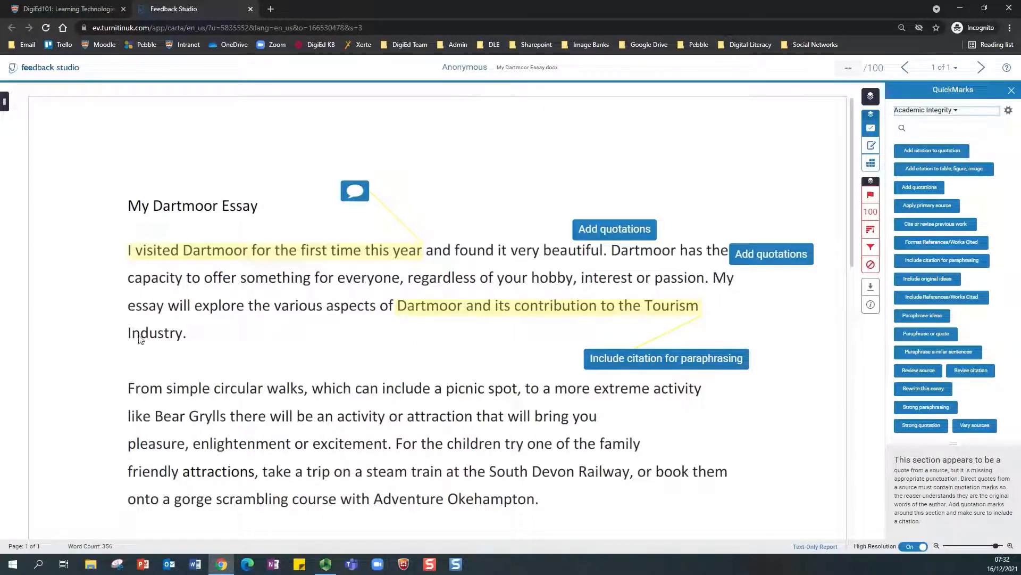
drag(120, 388, 307, 392)
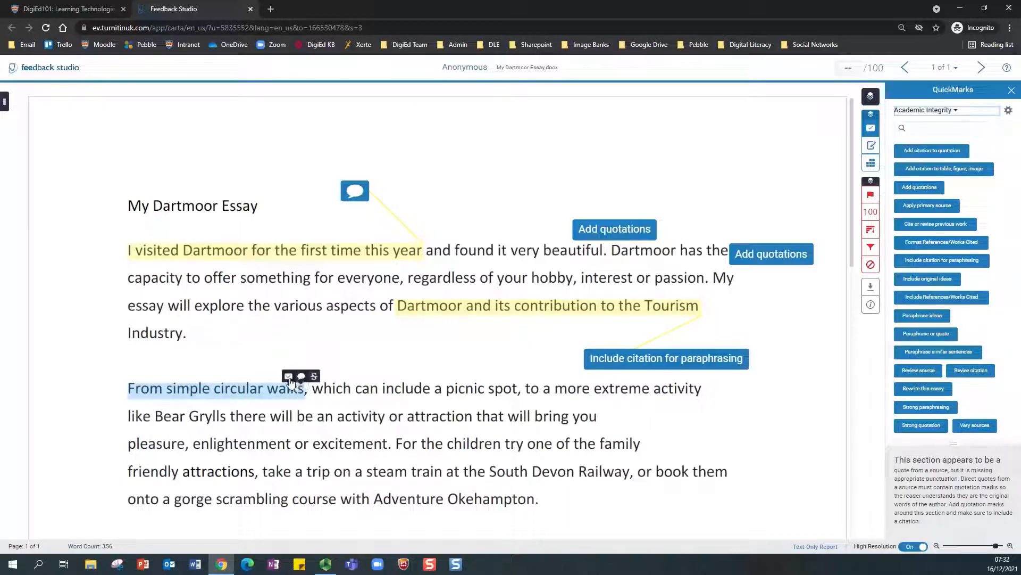
Step: Comment 'Needs clarification' on 'From simple circular walks' and convert it to a QuickMark titled Clarification
click(301, 375)
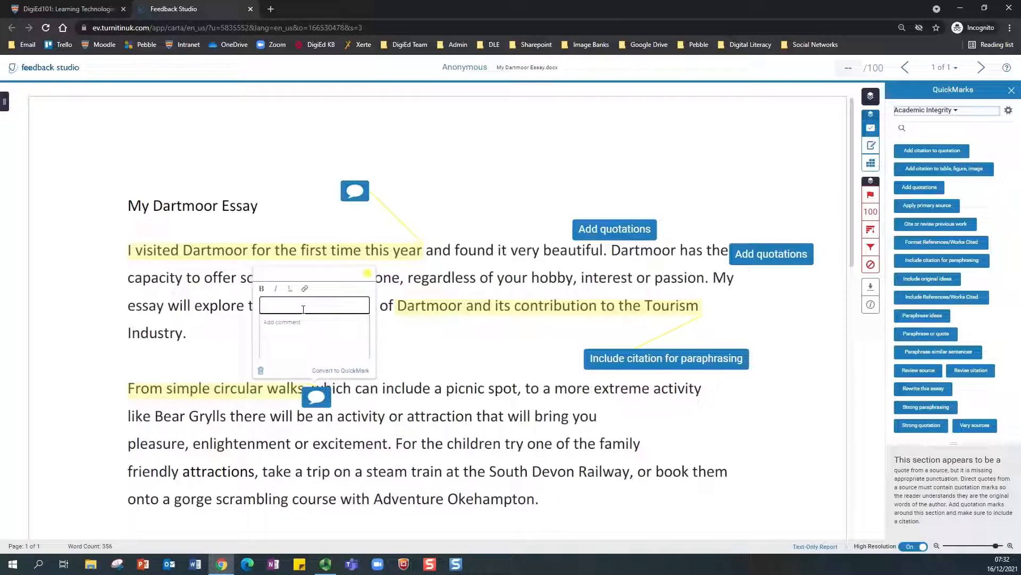
text(Needs clarification)
click(337, 372)
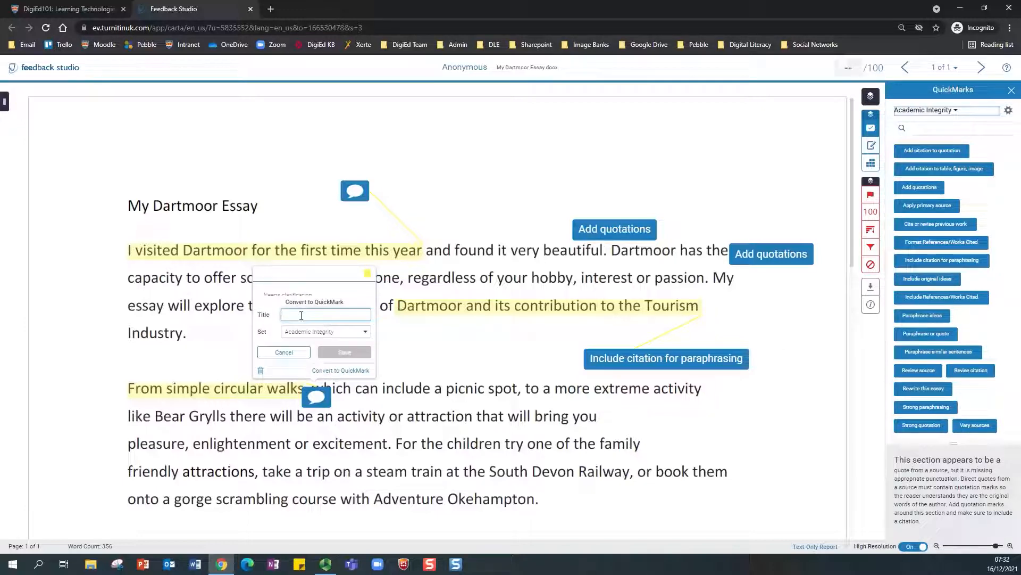
text(Quarifica)
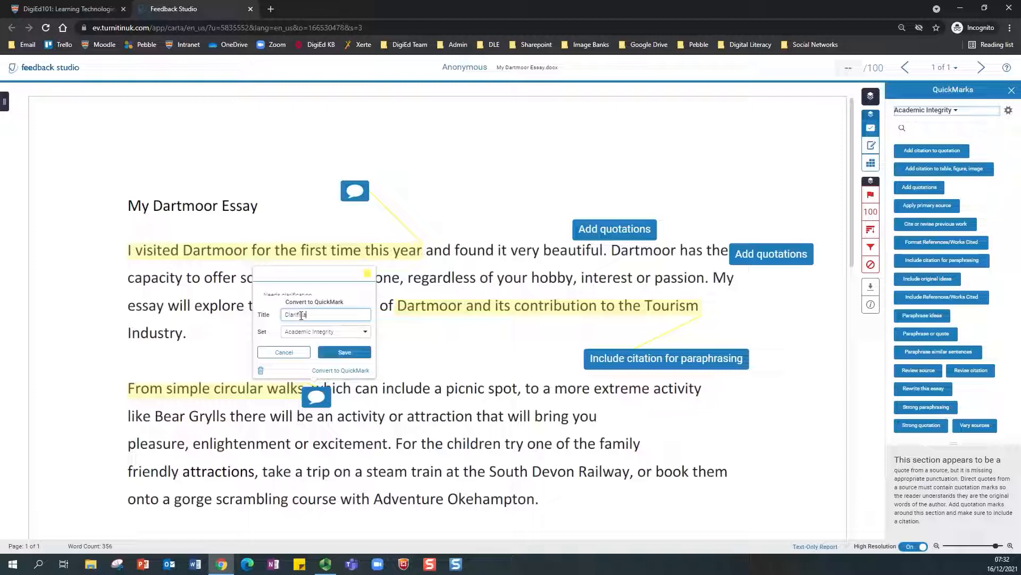
text(tion)
Step: Save Clarification to the personal set, move its label above the phrase, and select 'For the children try'
click(362, 333)
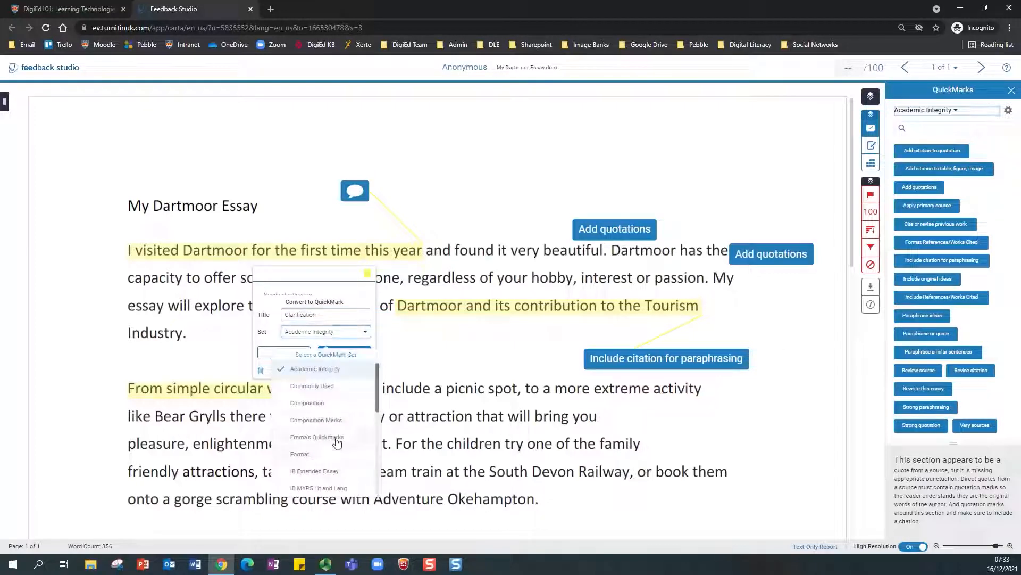
click(317, 437)
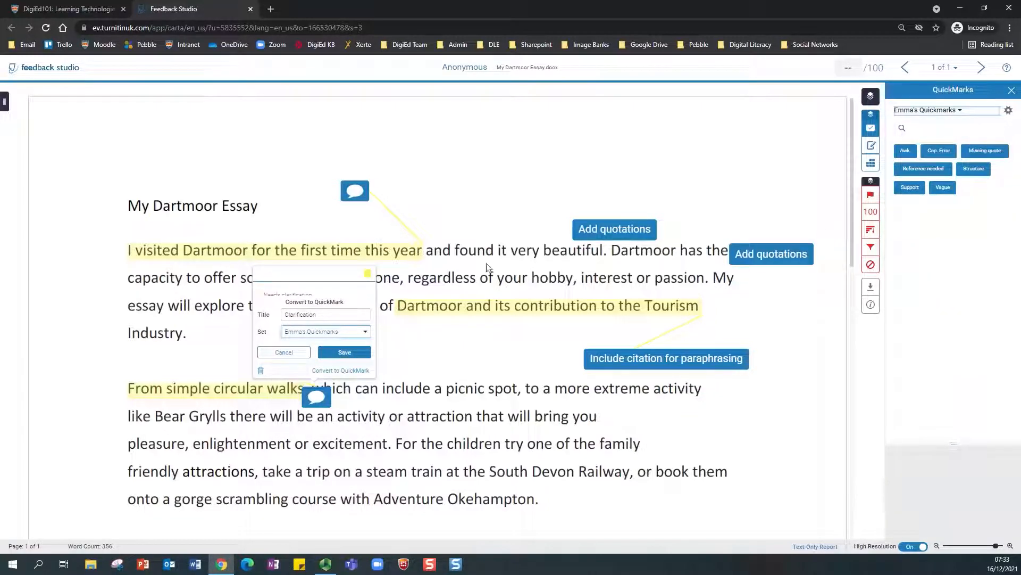
click(342, 353)
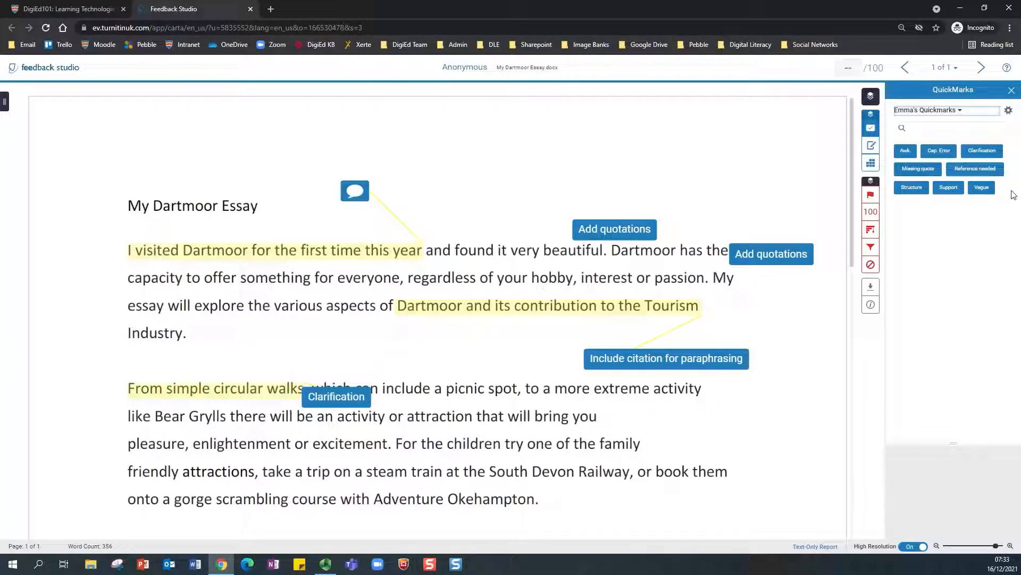
drag(346, 397, 336, 364)
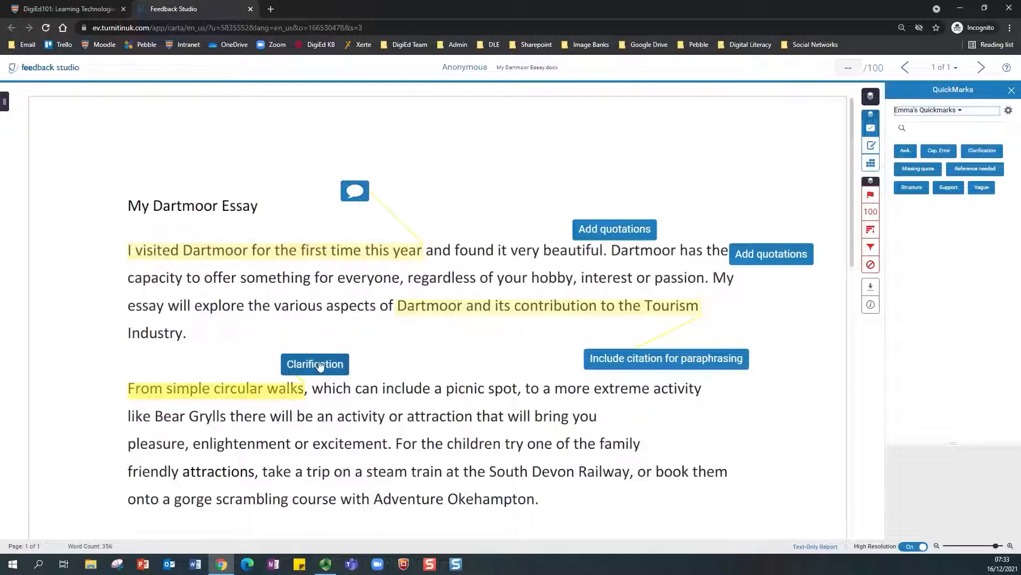
drag(399, 447, 524, 444)
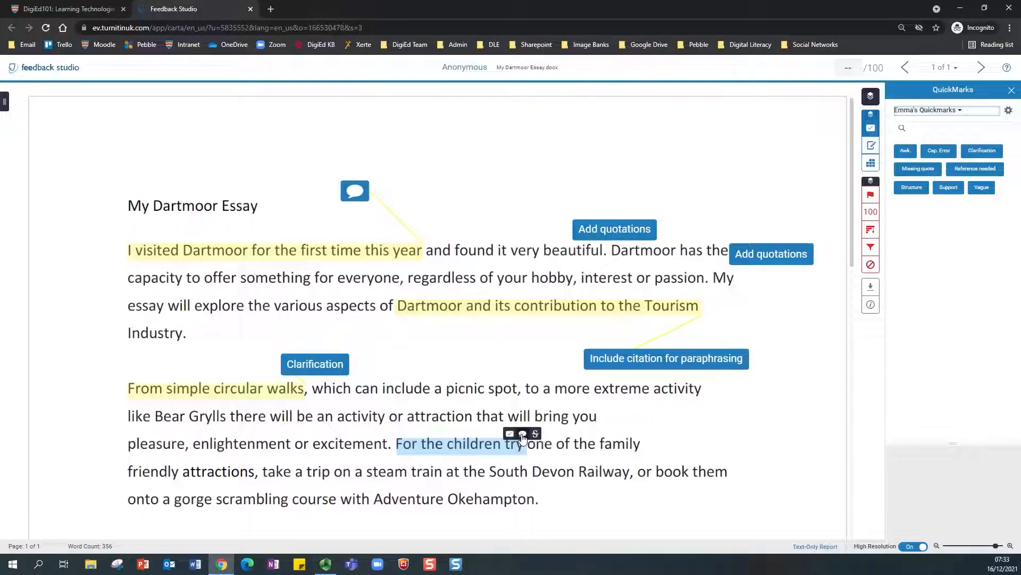
Step: Add a comment on 'For the children try' and shift its bubble further right
click(523, 435)
text(My comments)
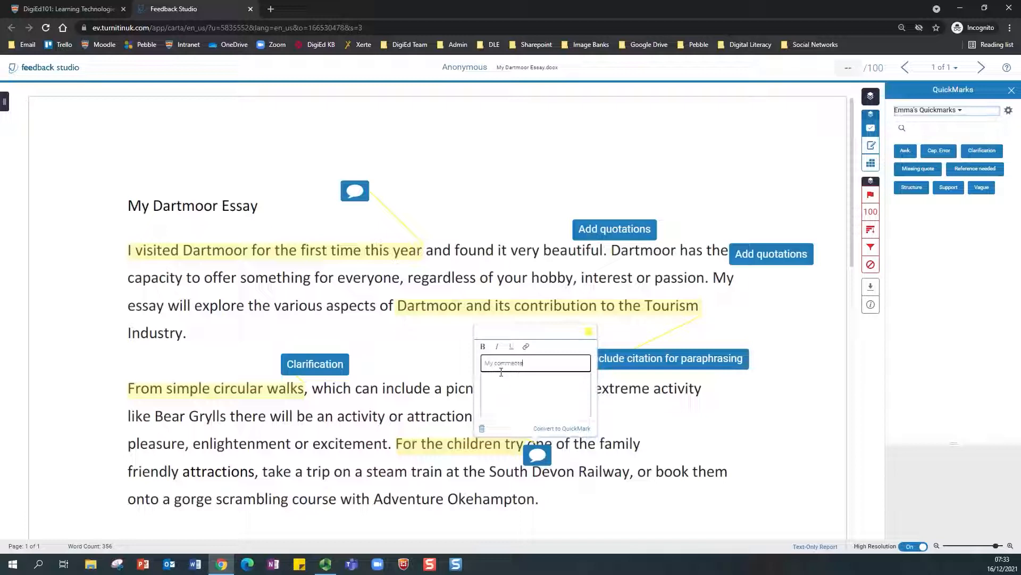
click(722, 432)
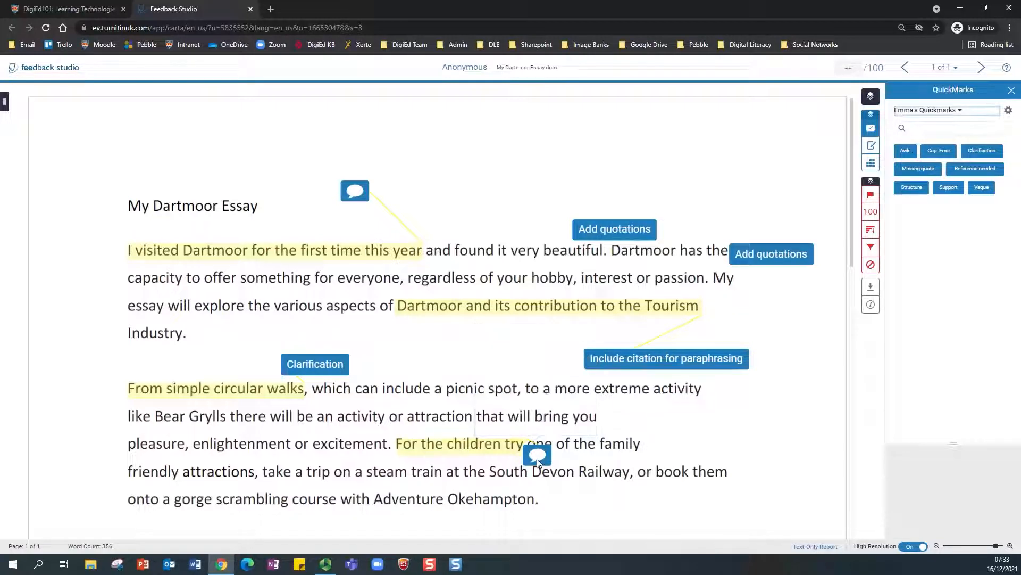
drag(537, 462, 690, 434)
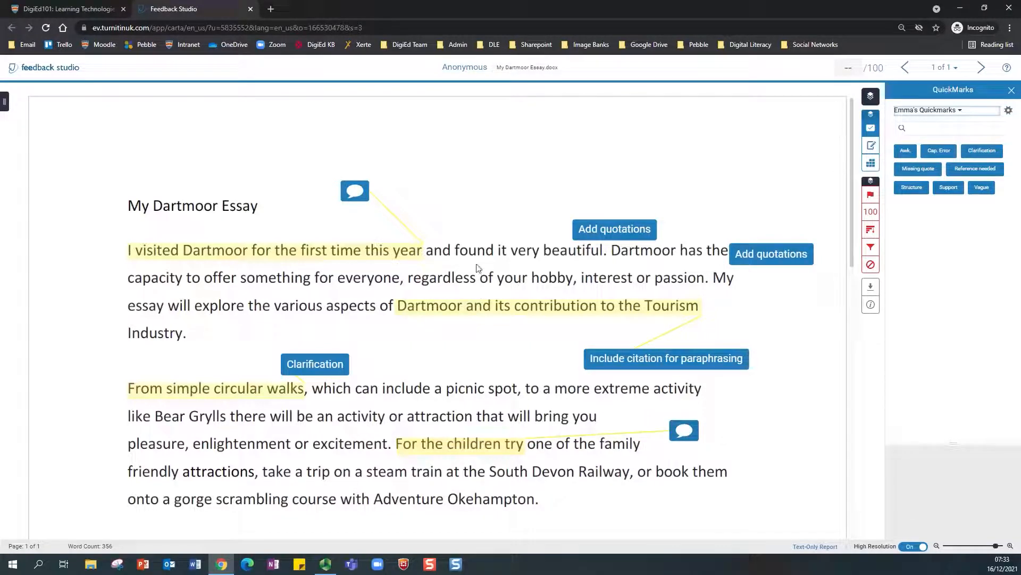
Step: Strike through 'friendly attractions' and start an inline text note on blank page space
drag(127, 473, 249, 473)
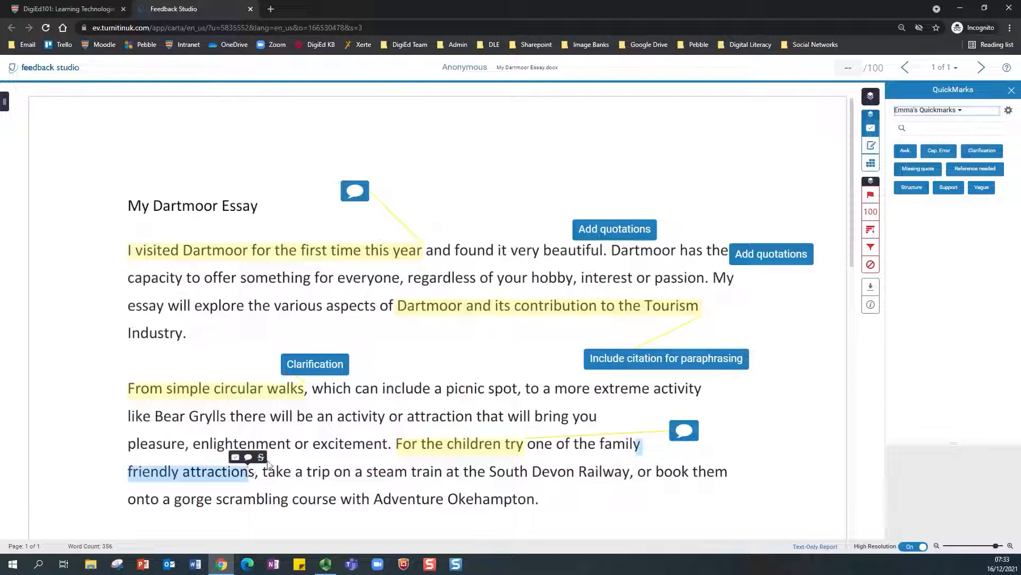
click(261, 458)
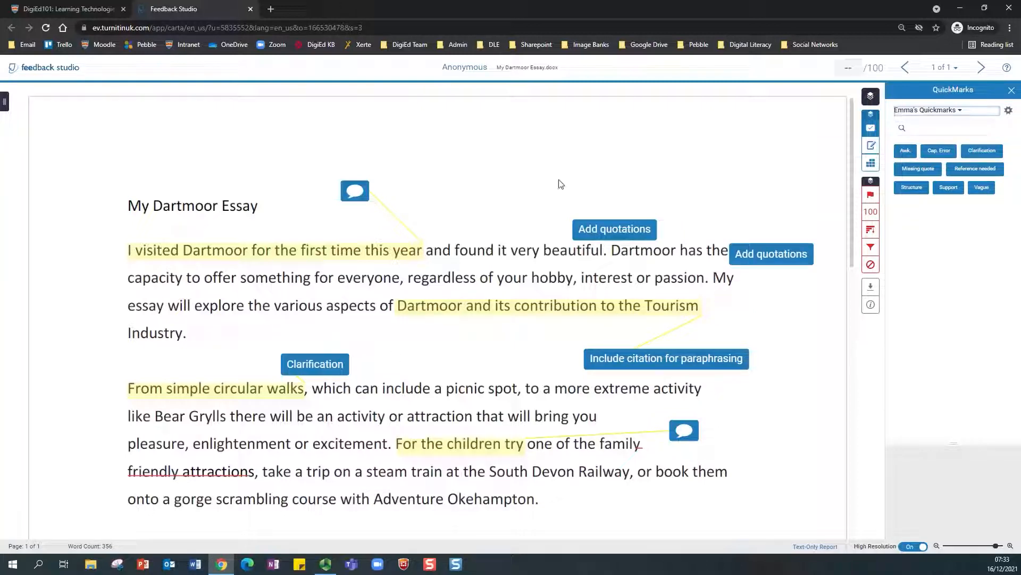
click(604, 147)
click(618, 137)
Step: Enter the inline note 'My comments' and move it just below the line ending 'Industry.'
text(My comment)
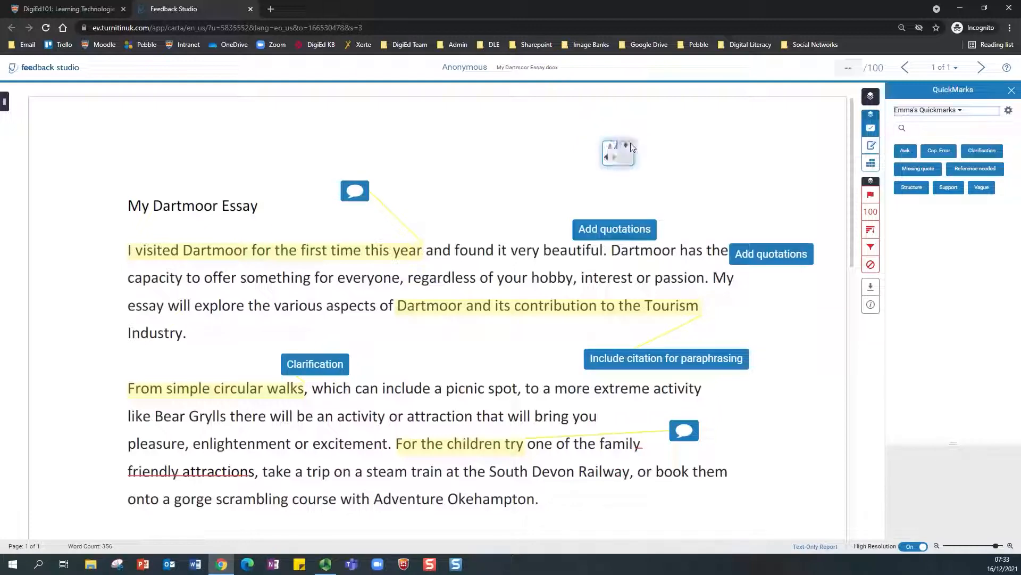
text(s)
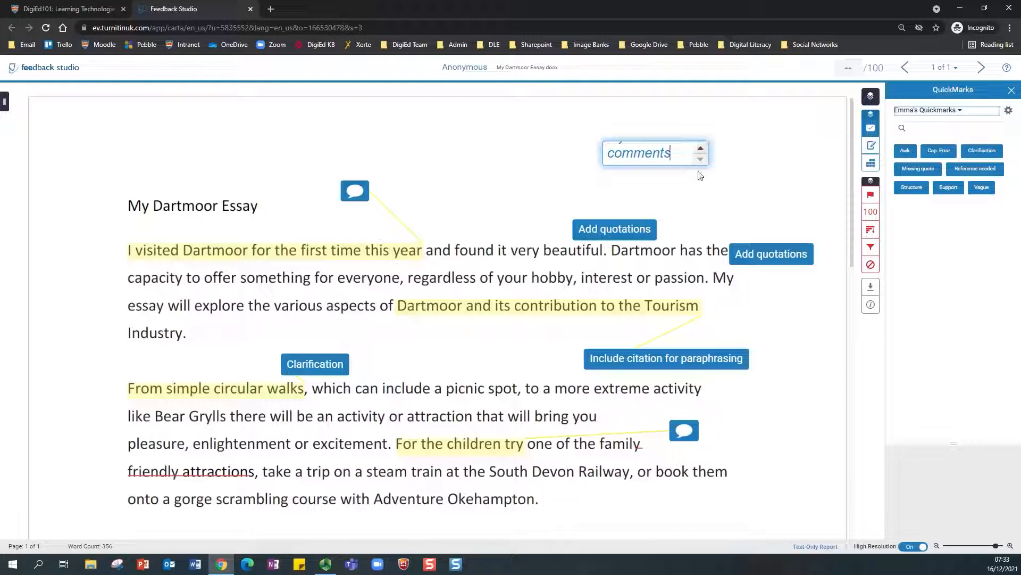
click(687, 183)
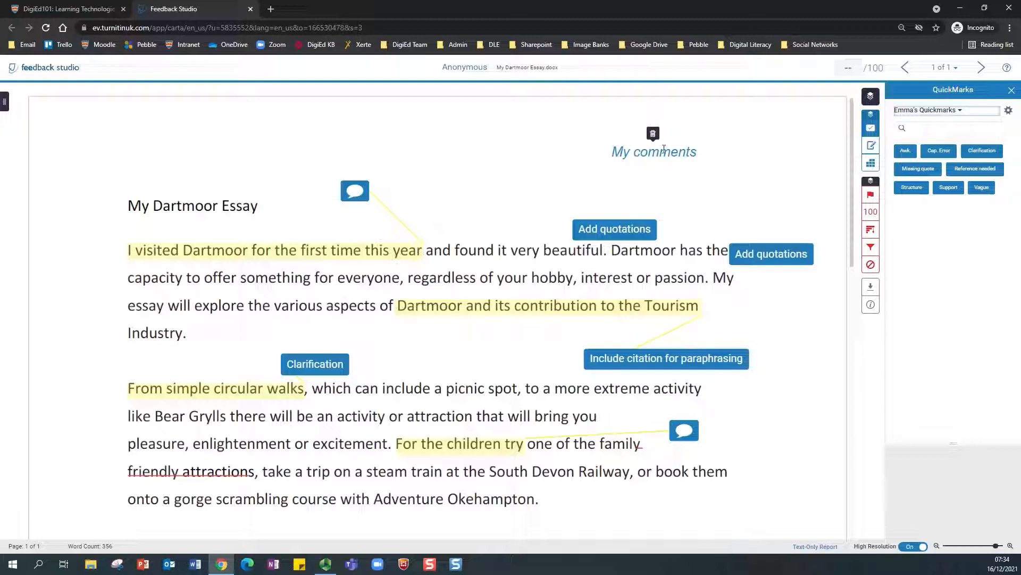
click(628, 154)
click(618, 171)
drag(616, 166, 134, 360)
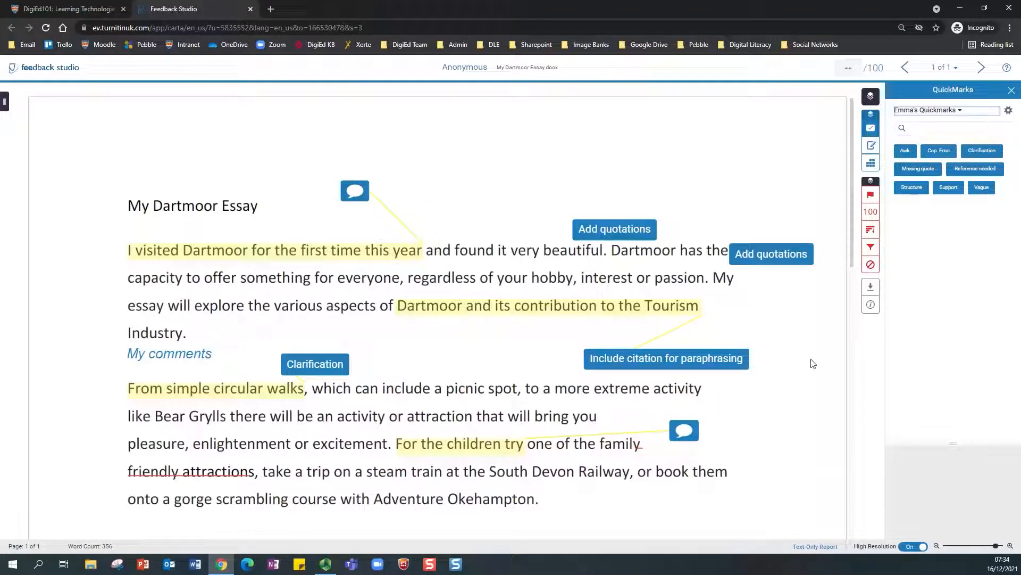
mouse_move(638, 450)
Step: Write 'Overall comments' as the Feedback Summary text comment and save it
click(871, 147)
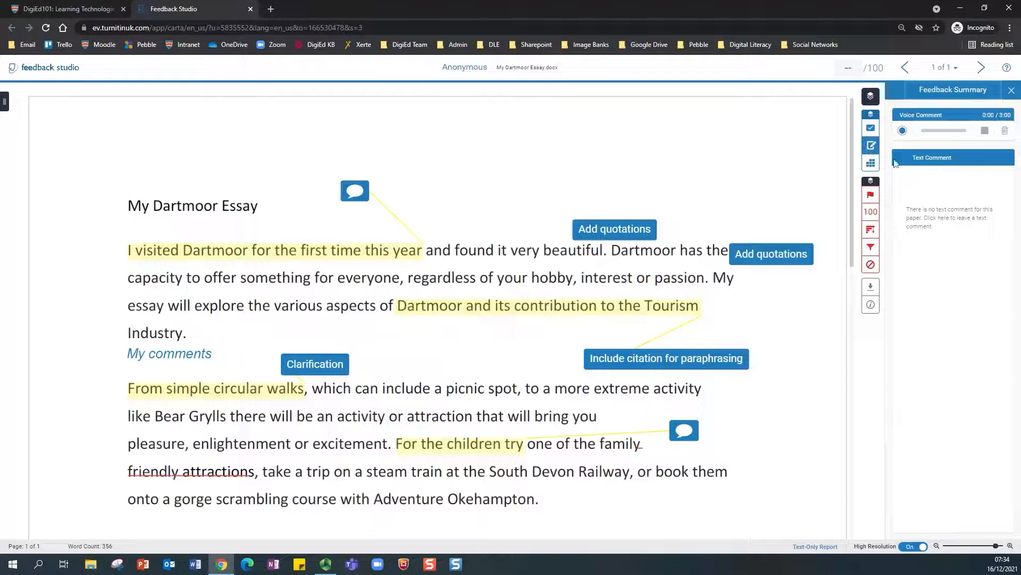
click(914, 202)
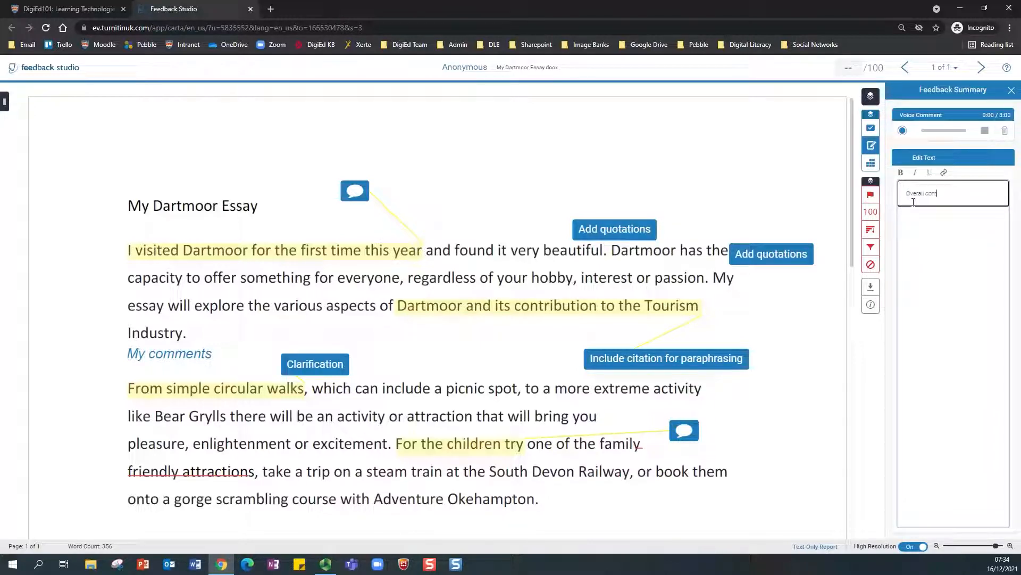
text(Overall comments)
key(Return)
text(on)
click(985, 207)
click(756, 175)
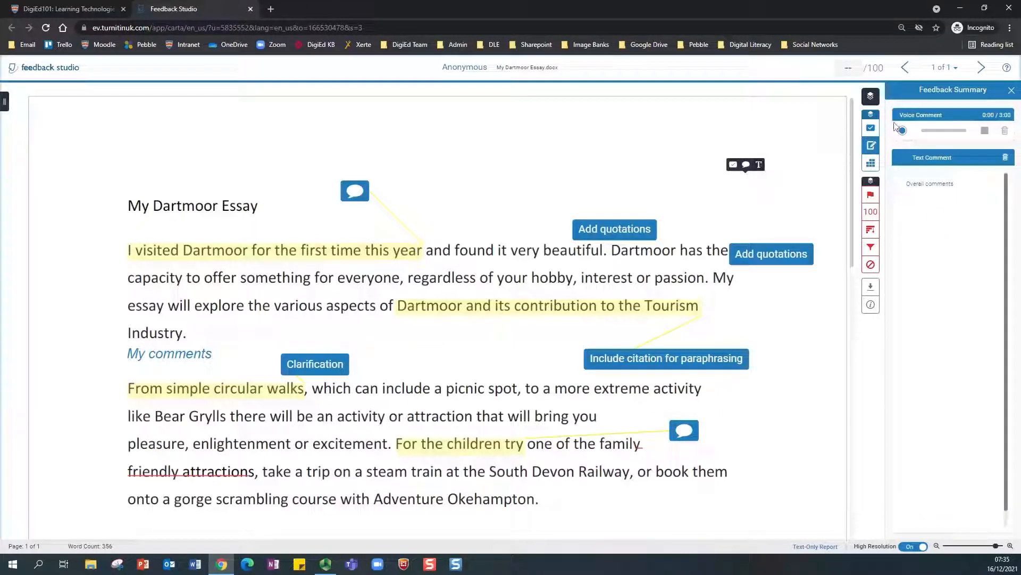
Step: Enter 65 in the grade box so the Dartmoor essay is graded 65/100
click(848, 69)
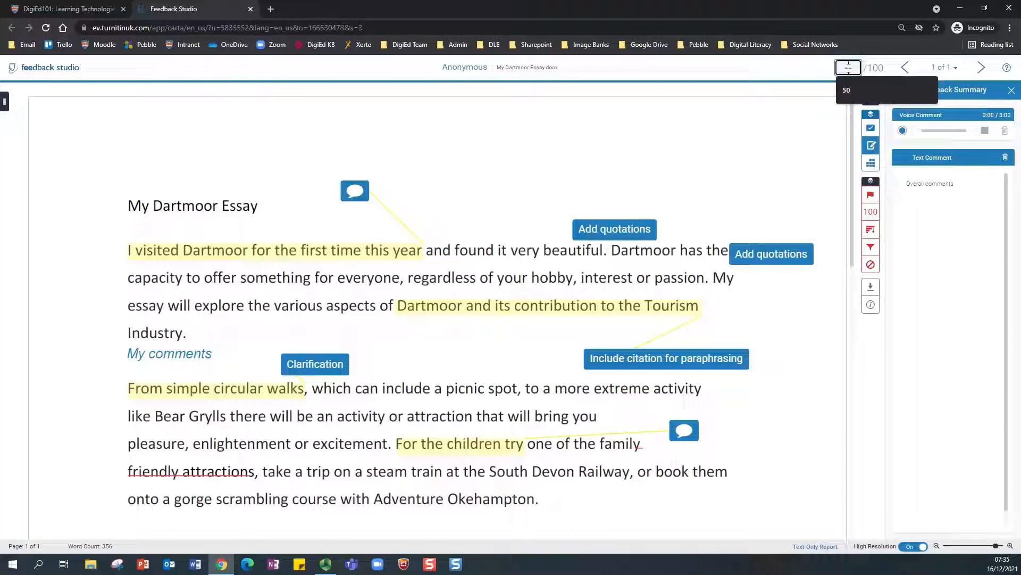
text(65)
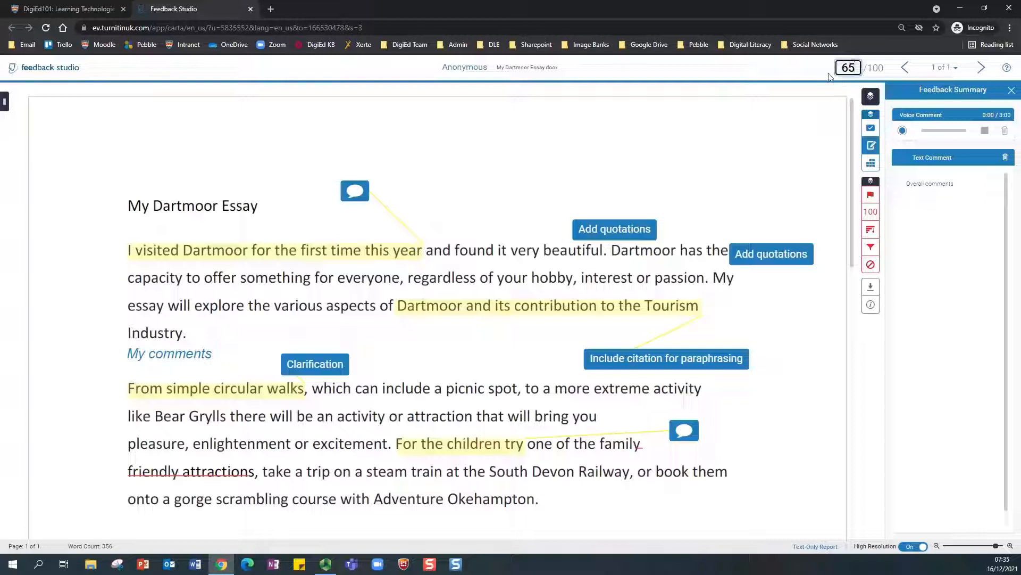
click(759, 138)
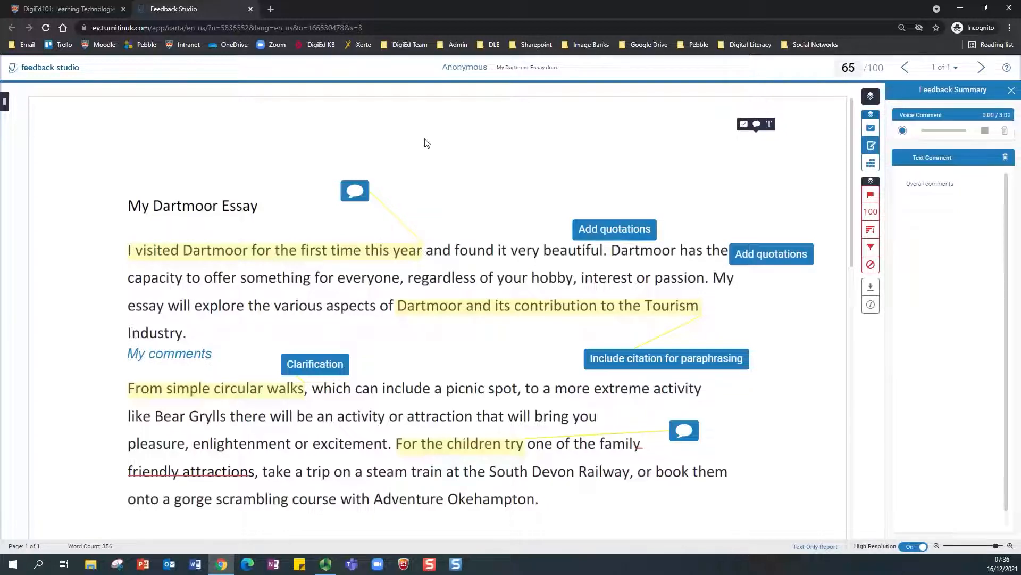
Step: Close Feedback Studio and reload Moodle's grading table to check it now shows 65.00 / 100.00
click(250, 10)
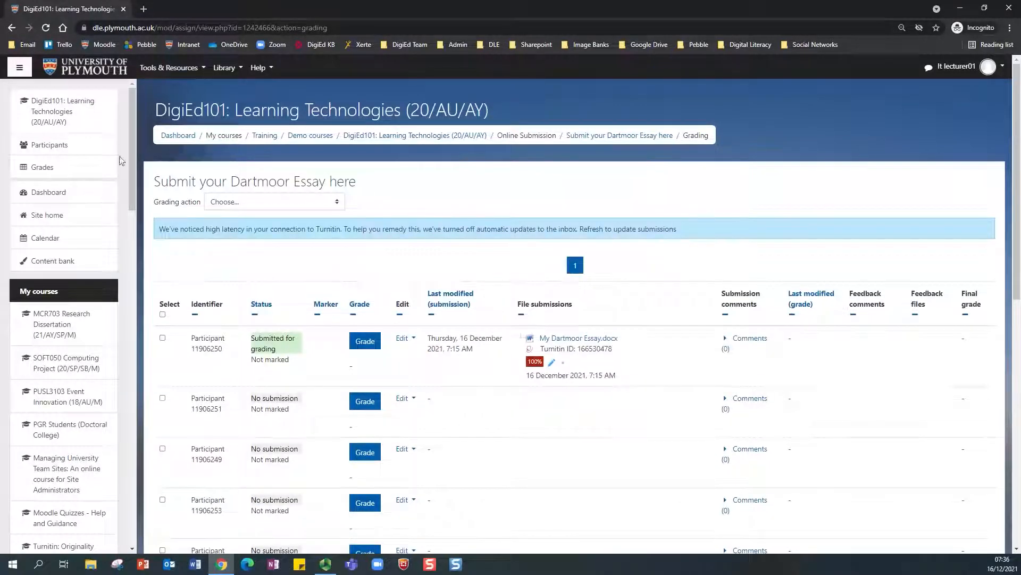
click(46, 28)
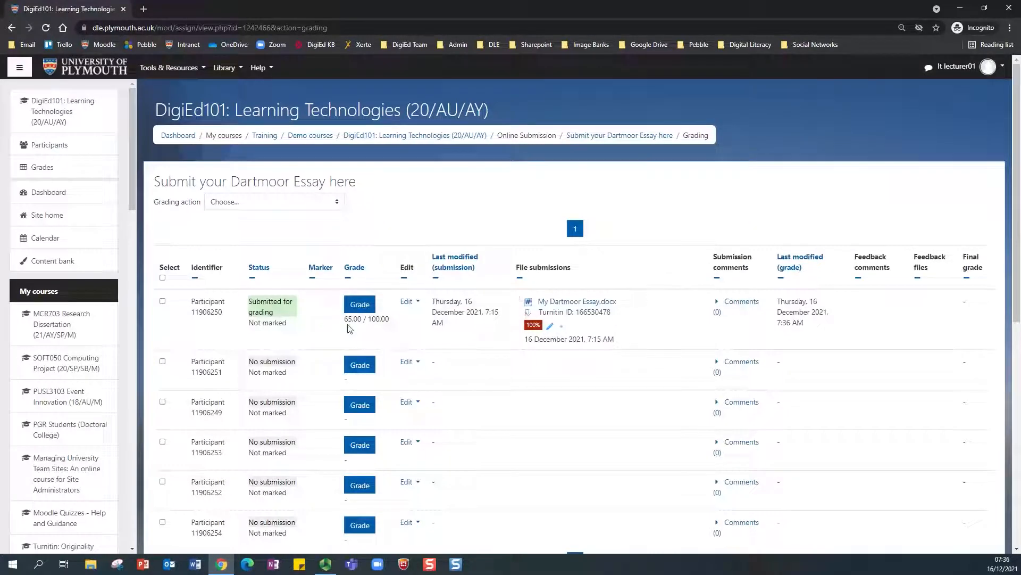
drag(345, 322, 365, 322)
click(387, 320)
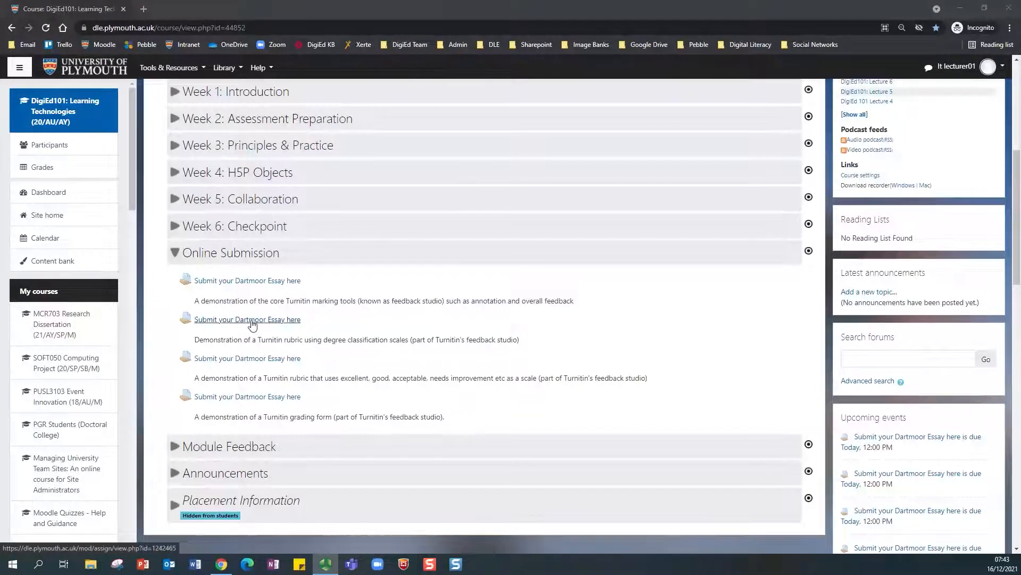
Step: Open the second 'Submit your Dartmoor Essay here' assignment's submitted essay in Turnitin
click(253, 319)
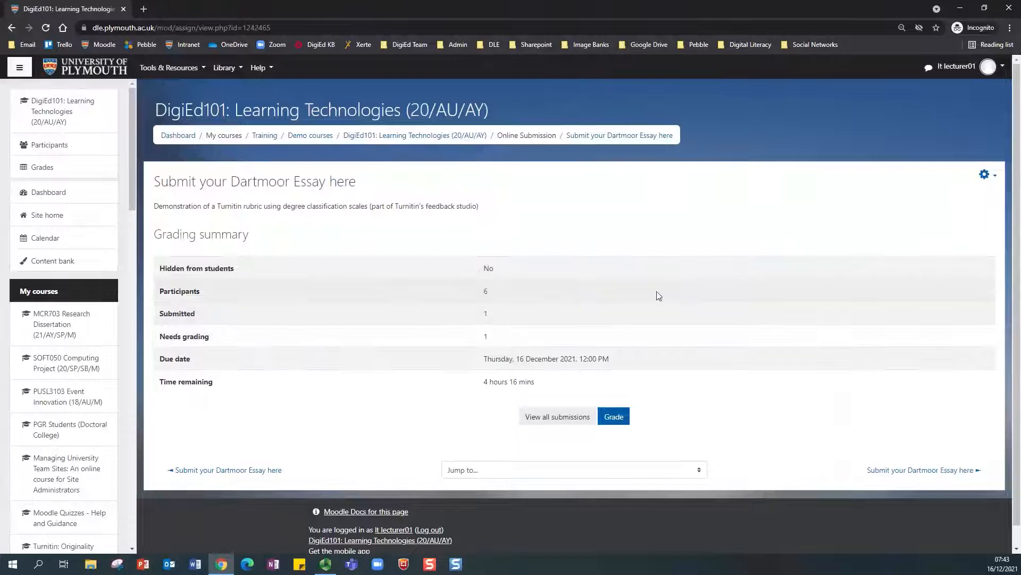
click(558, 419)
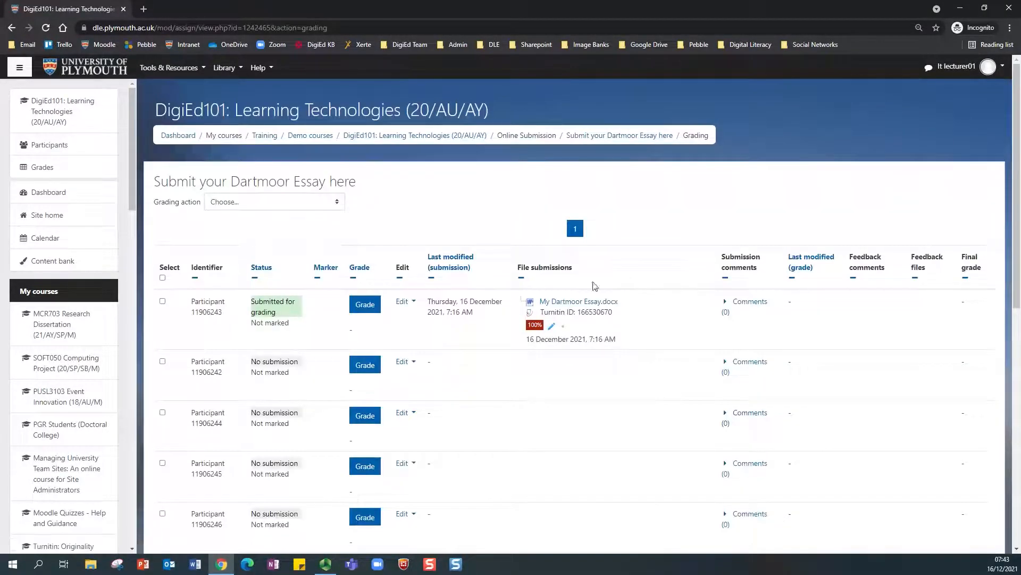
click(552, 327)
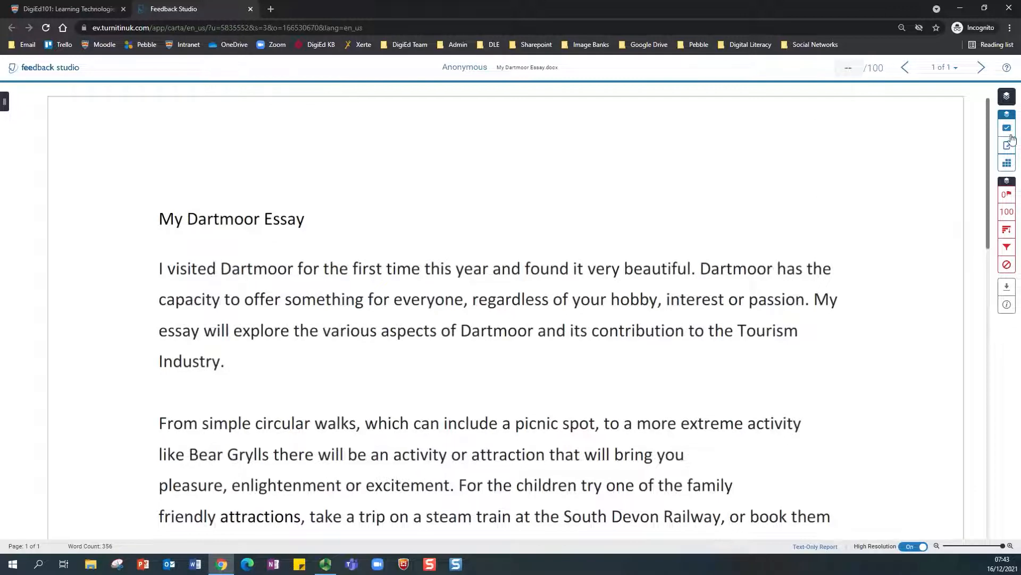
Step: Show Demo Rubric 2 beside the essay and expand it into a separate full-size window
click(1008, 165)
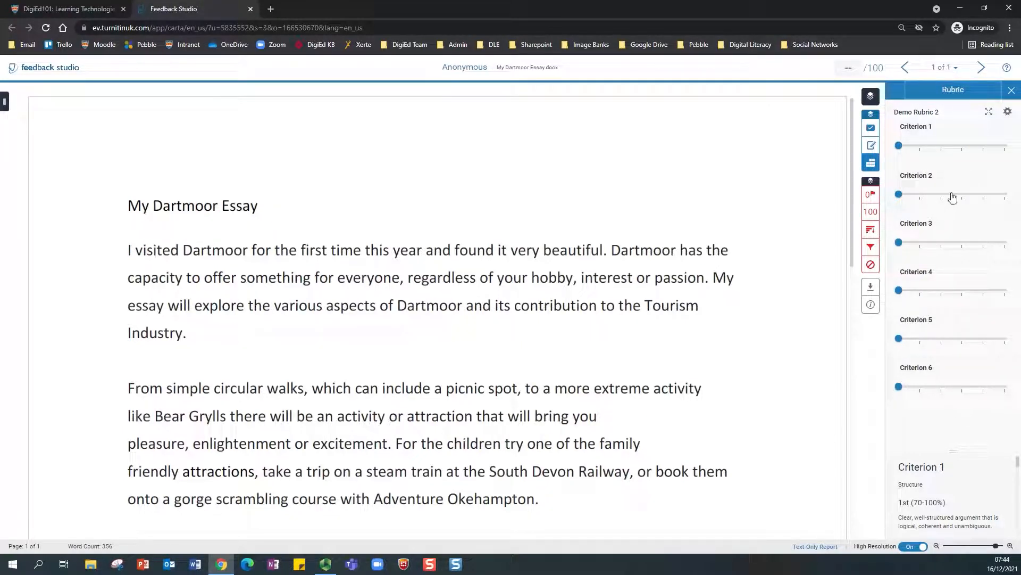
click(989, 113)
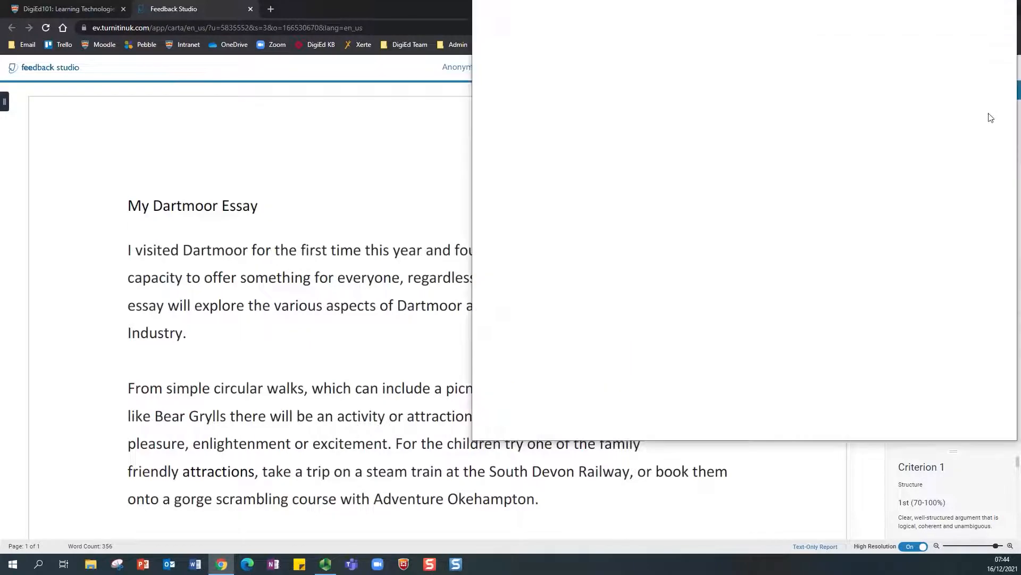
Step: Position the Demo Rubric 2 Expanded View window in the centre of the screen
drag(748, 11, 579, 46)
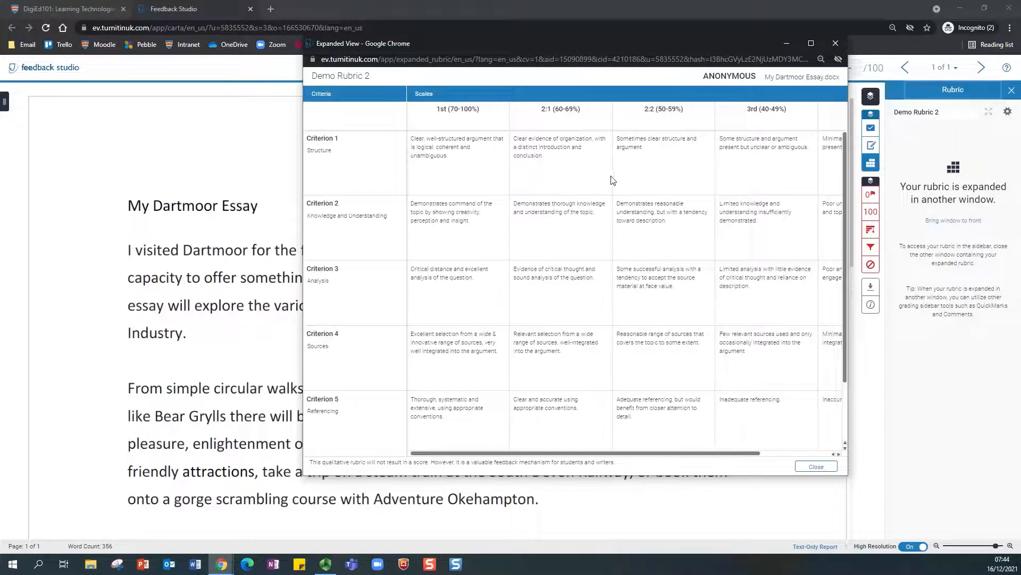
drag(543, 42, 669, 89)
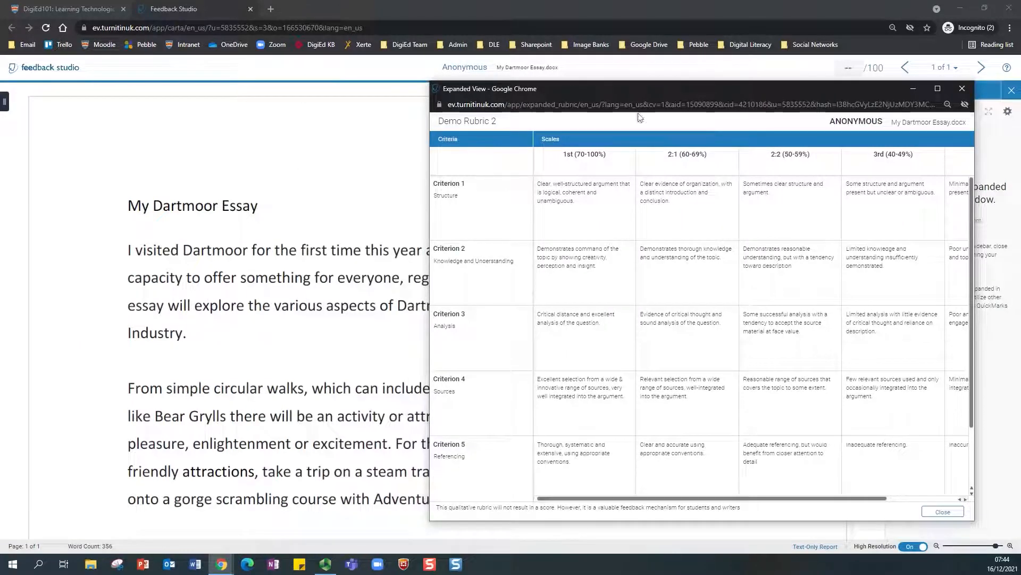
drag(644, 89, 501, 74)
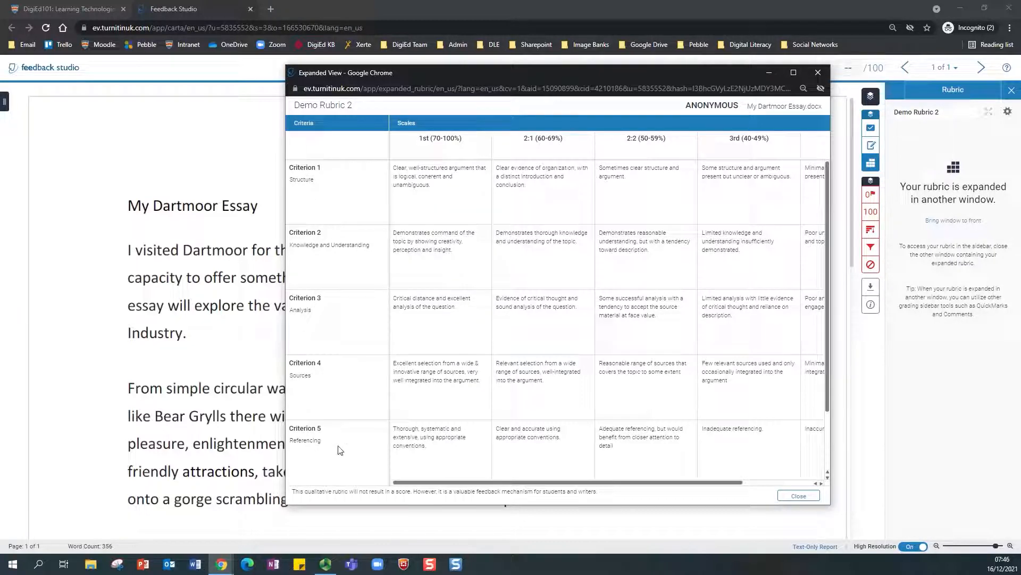
drag(828, 265, 826, 234)
click(534, 189)
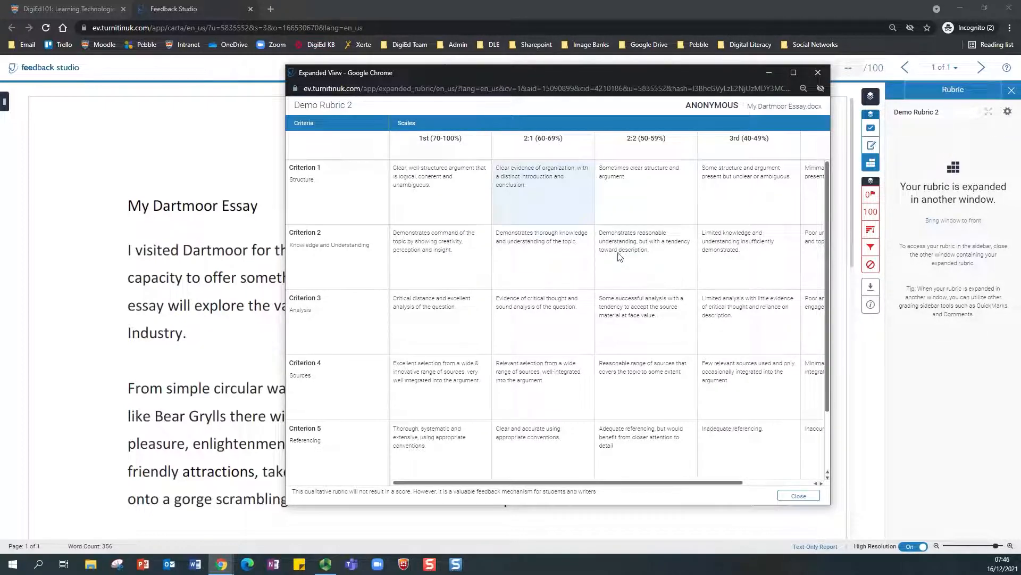
Step: Rate Criteria 2 and 6 at 2:2 and Criteria 3, 4 and 5 at 2:1, then close the rubric
click(631, 264)
click(543, 317)
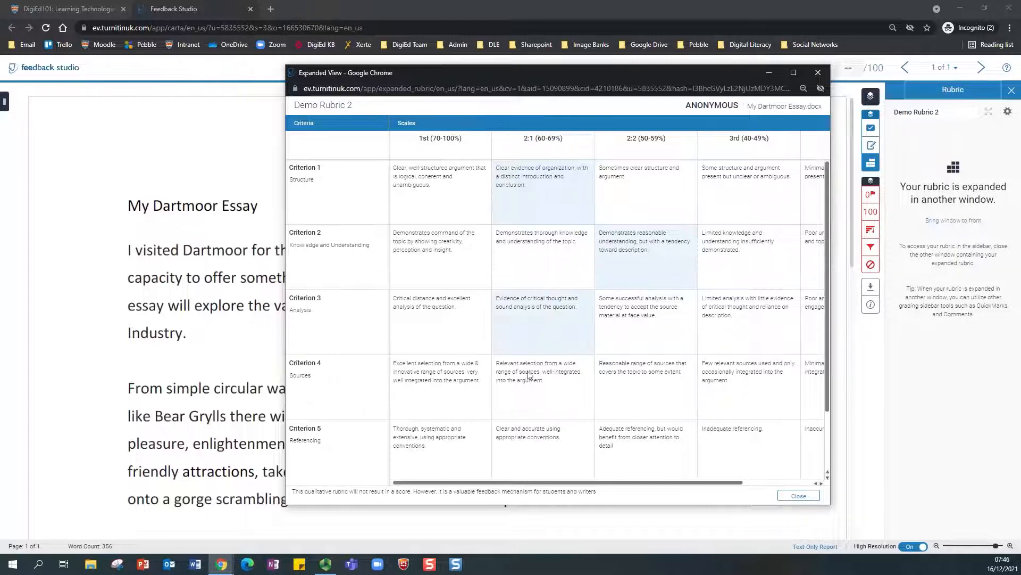
click(541, 389)
click(543, 447)
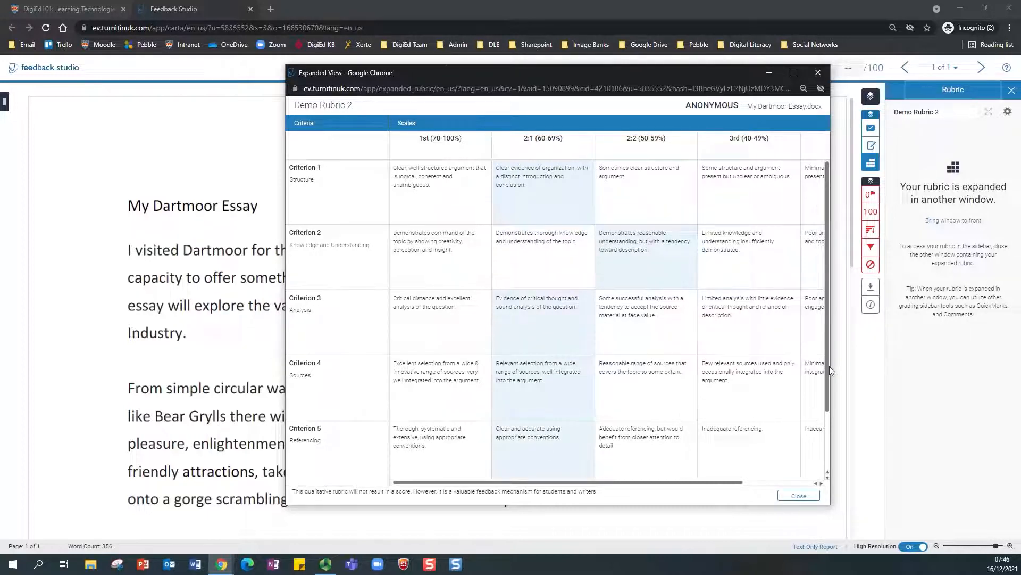
drag(829, 376, 828, 433)
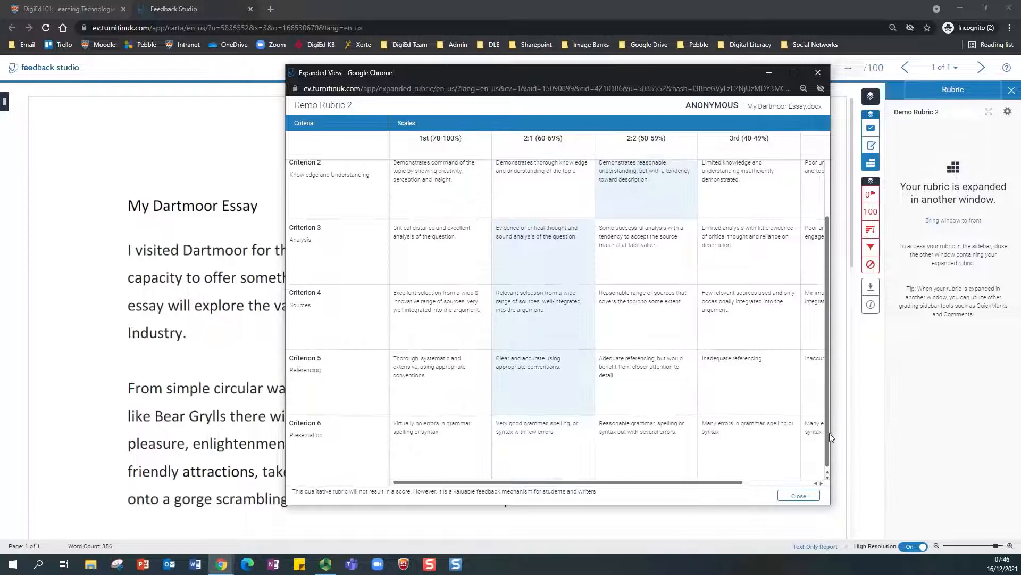
click(668, 441)
scroll(715, 425, up, 2)
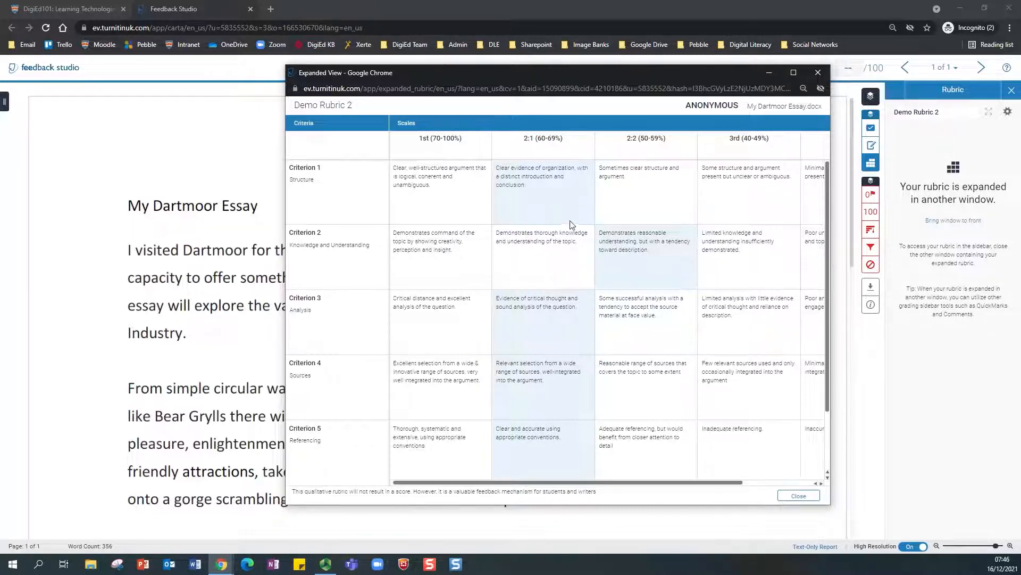
drag(737, 78, 691, 87)
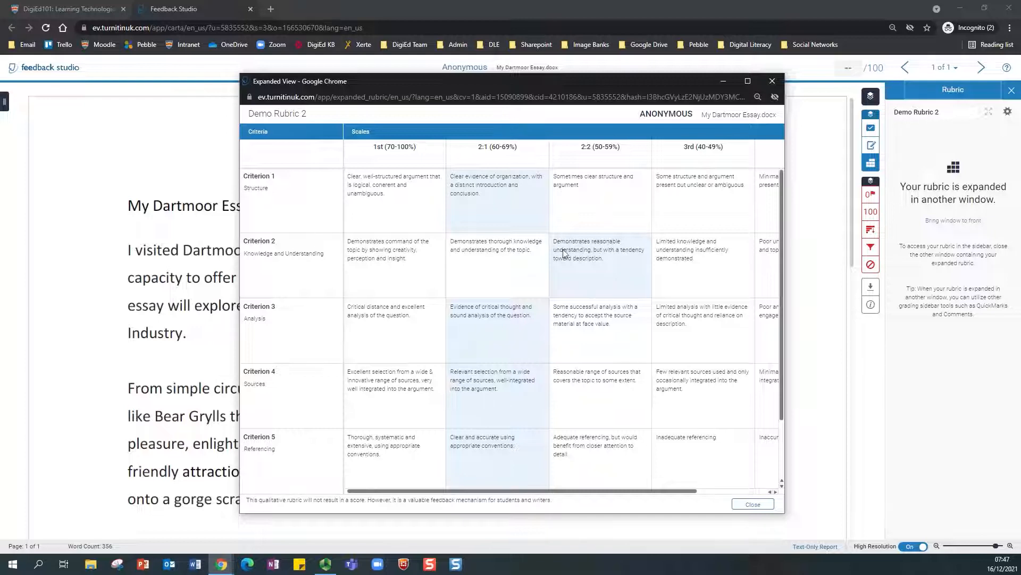
click(752, 504)
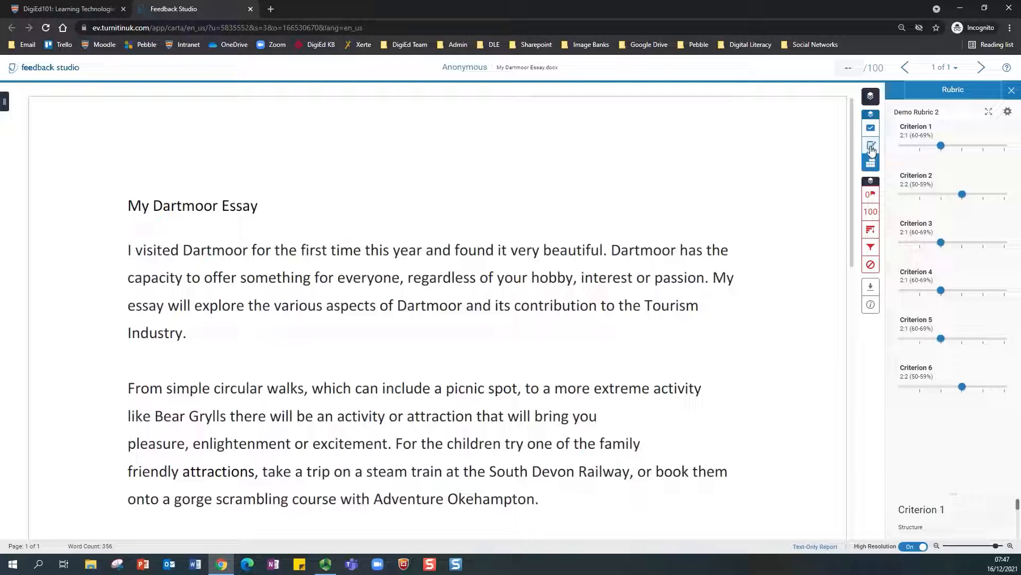
Step: Write a summary text comment with lines for Criterion 1 20/25, Criterion 2 15/25 and Overall comments
click(871, 146)
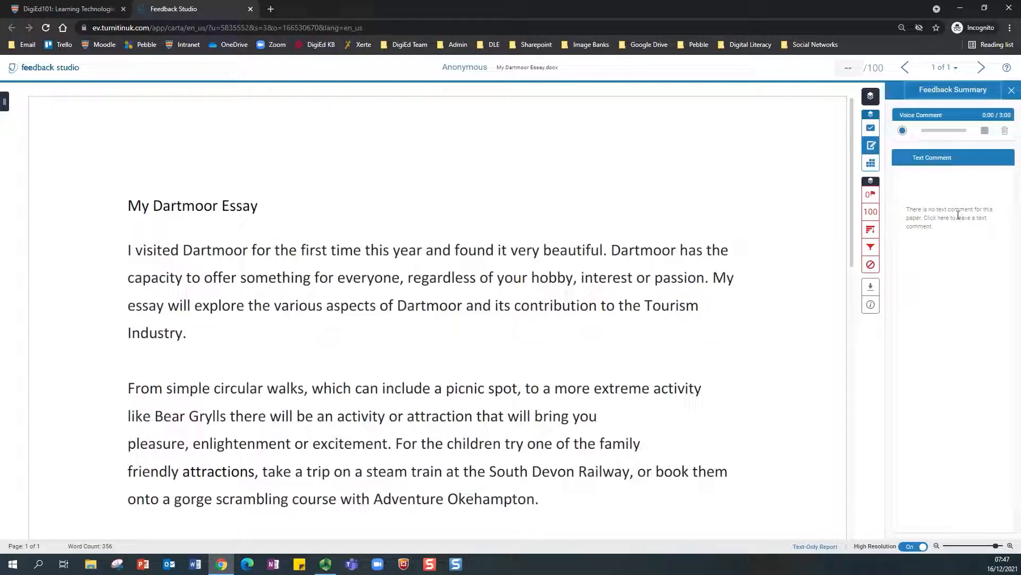
click(920, 210)
text(Criterion 1 20/25)
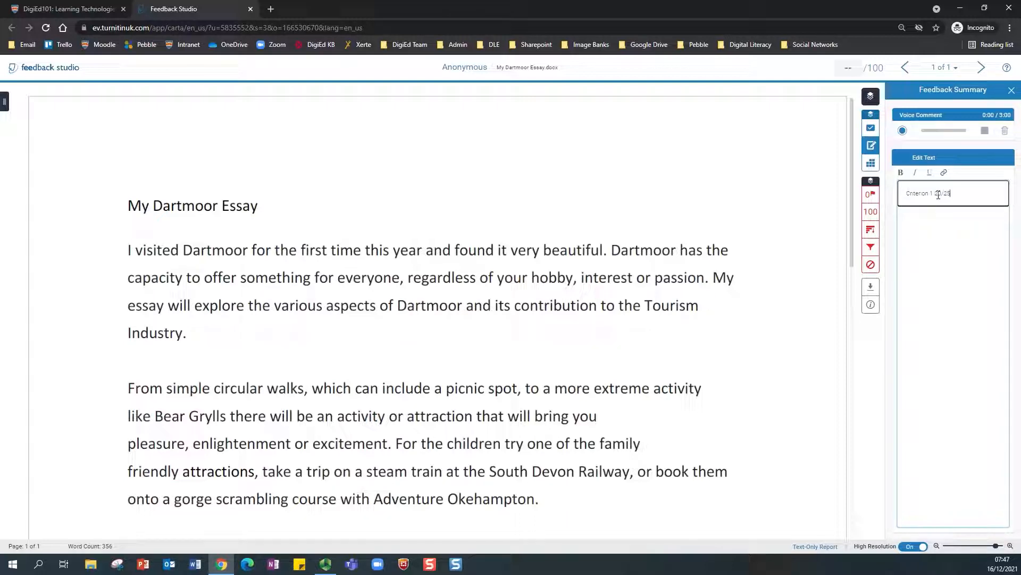
key(Return)
text(Criterion 2)
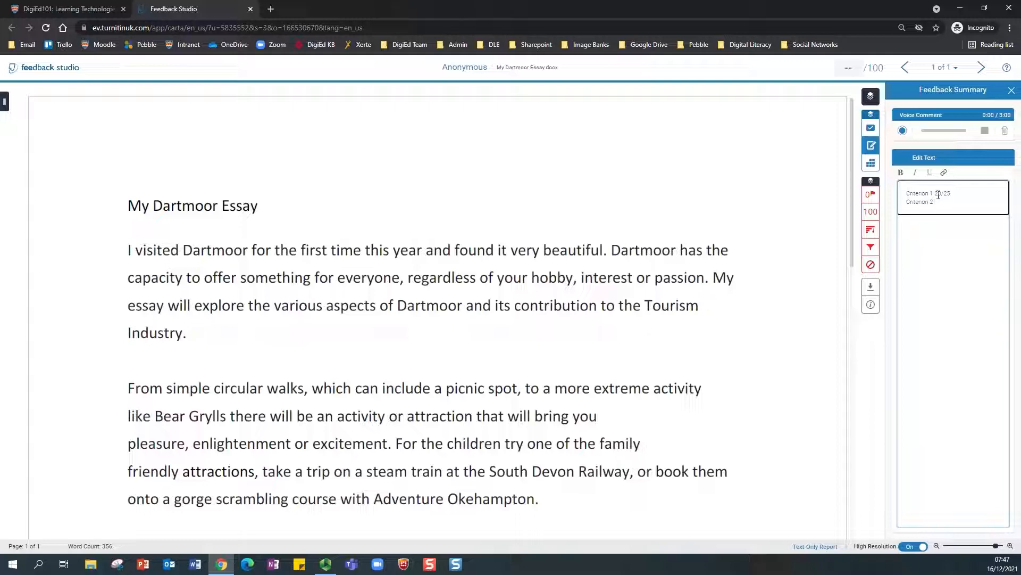
text( 15/25)
key(Return)
key(Return)
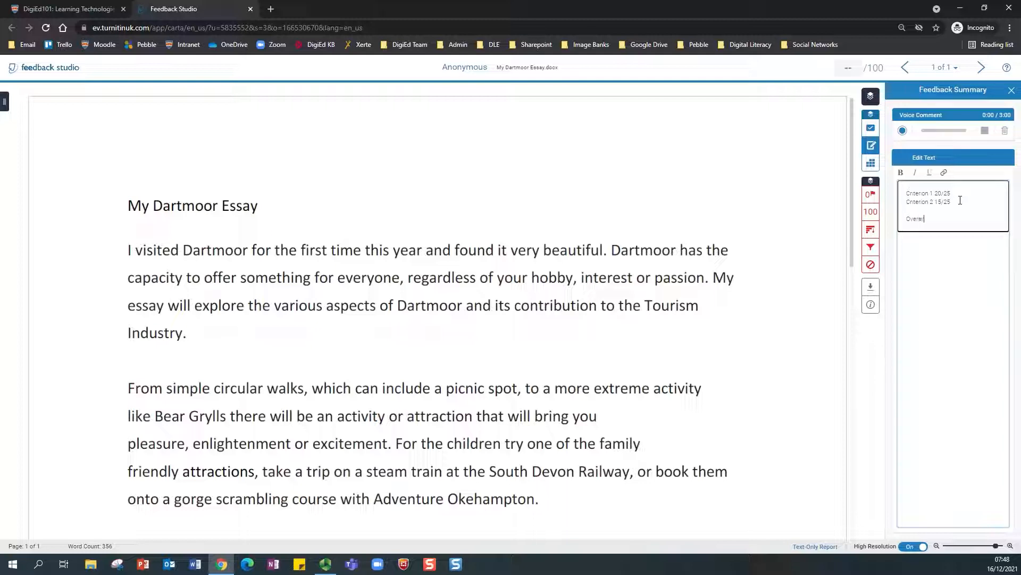
text(Overall comments)
click(250, 8)
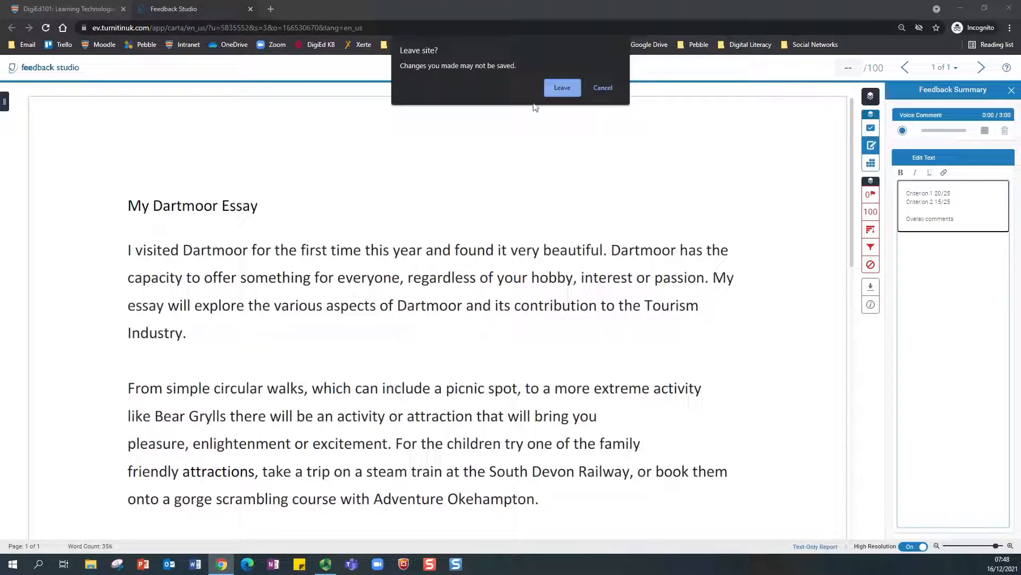
Step: Stay on the page, click out of the comment to save it, then close Feedback Studio
click(603, 87)
click(925, 211)
click(720, 170)
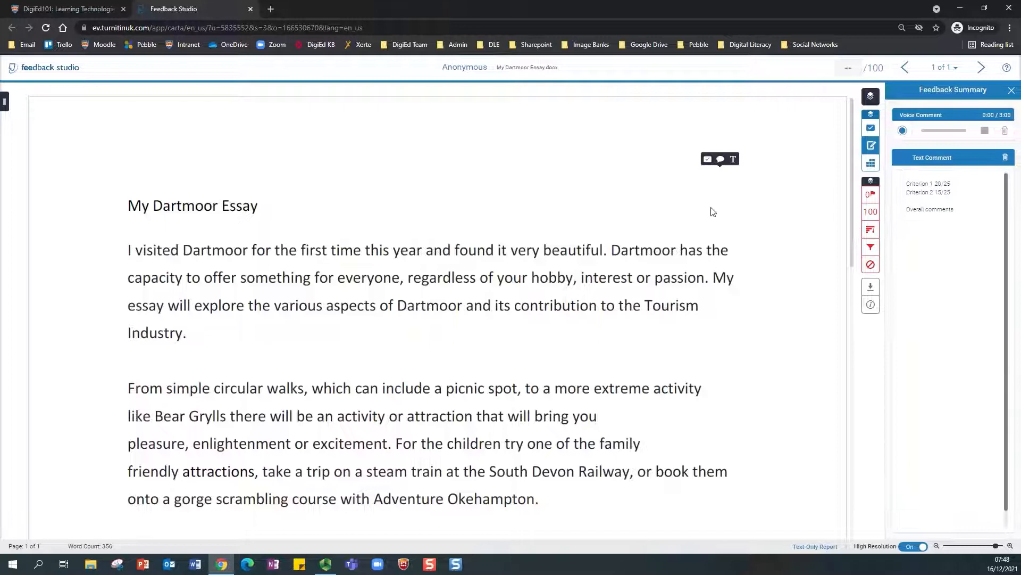
click(250, 9)
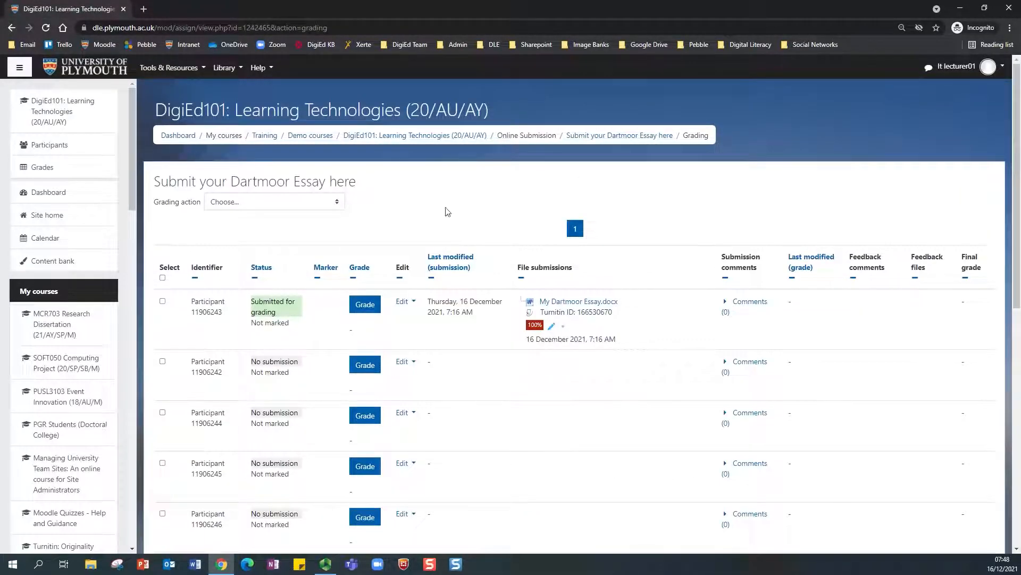
Step: Return to DigiEd101 and open the third Dartmoor Essay assignment's submission in Feedback Studio
click(393, 136)
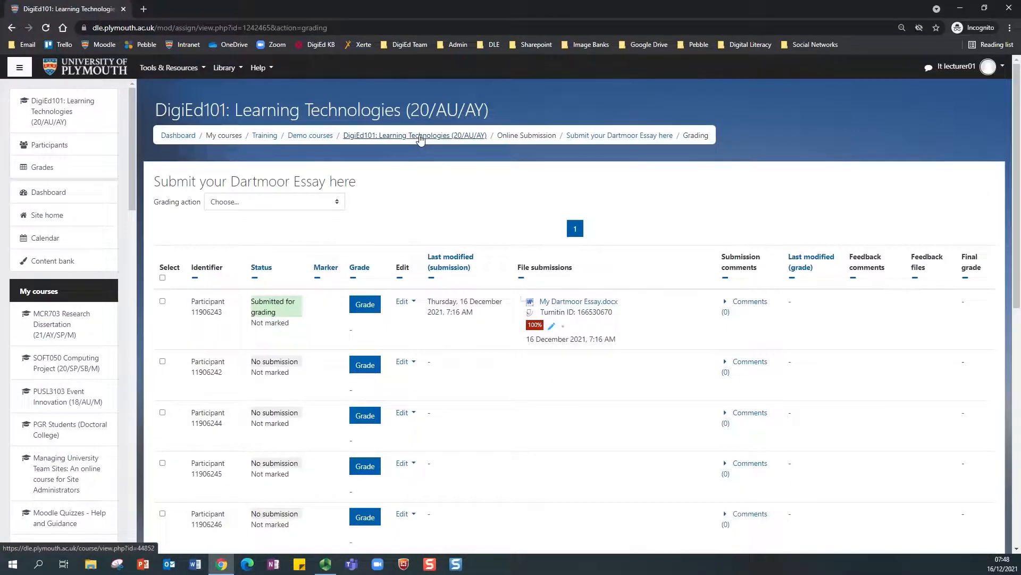
click(421, 137)
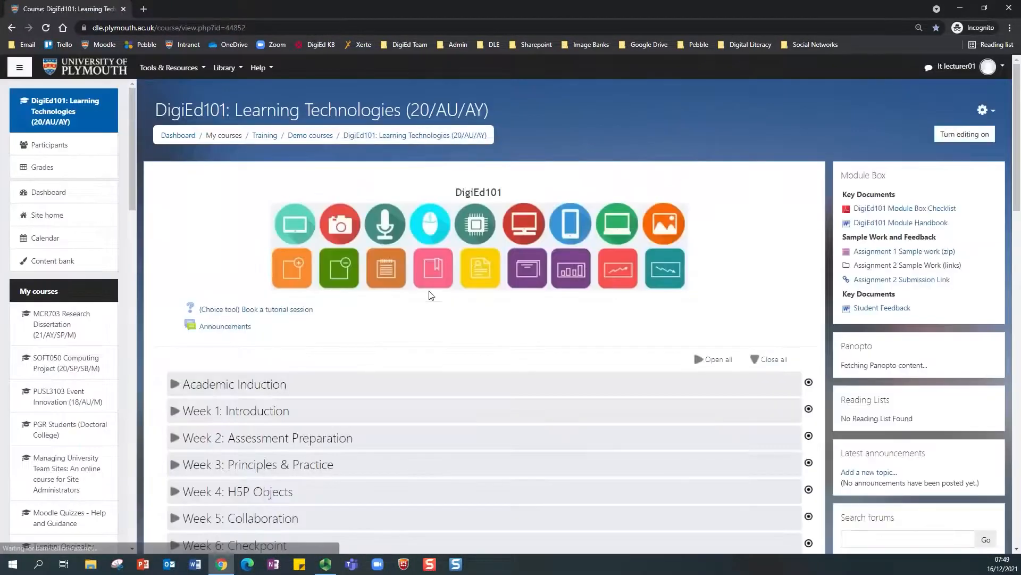
scroll(429, 292, down, 6)
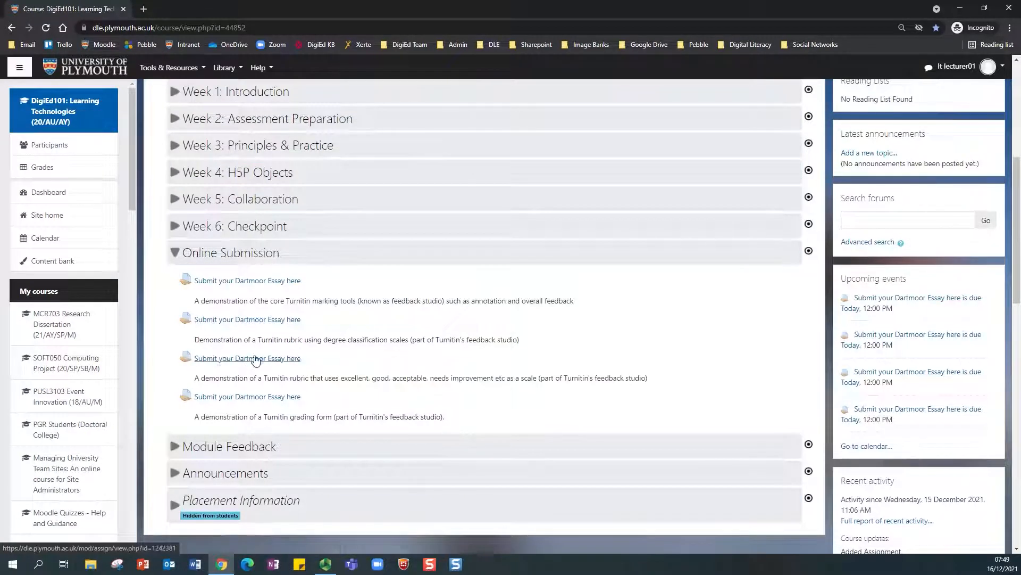
click(274, 358)
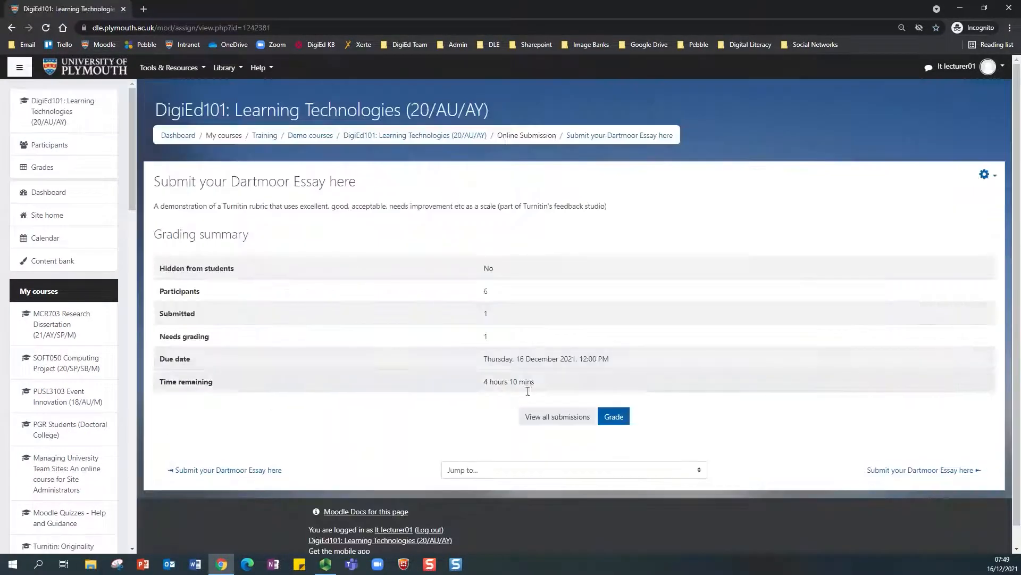
click(563, 416)
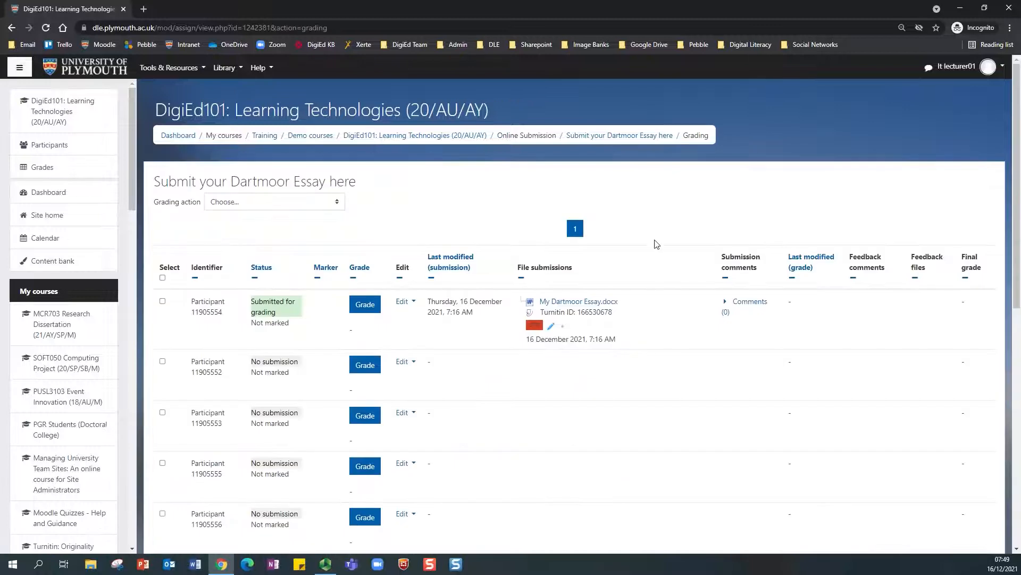
click(552, 326)
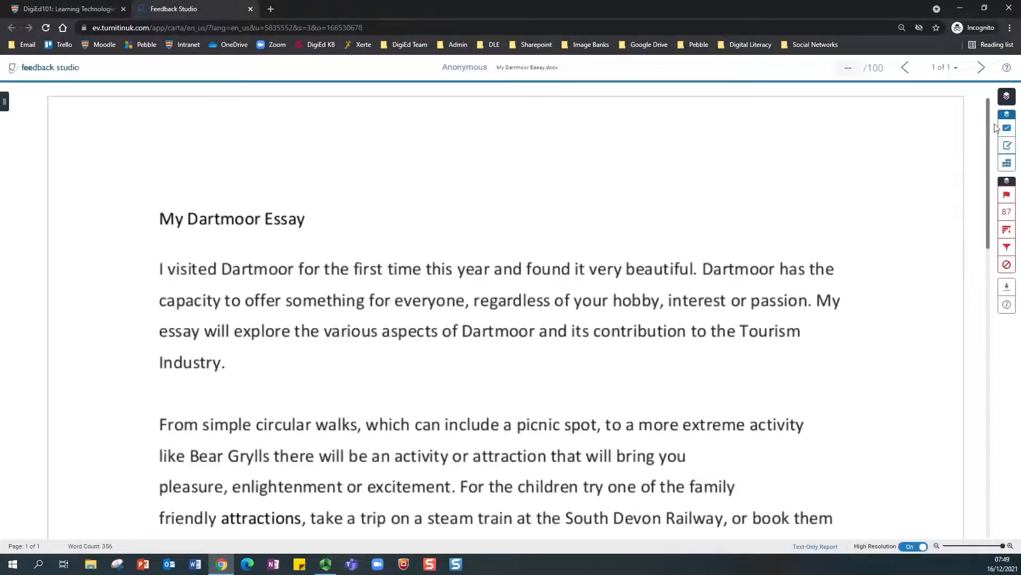
Step: Open Demo Rubric 1 in its expanded view, centred on the screen
click(1007, 163)
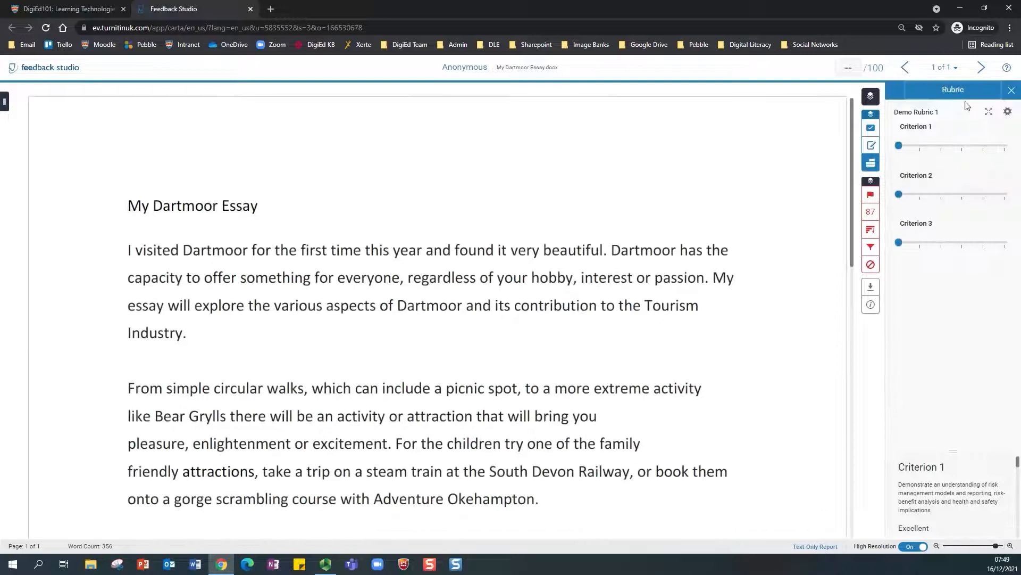
click(989, 111)
drag(723, 8, 522, 44)
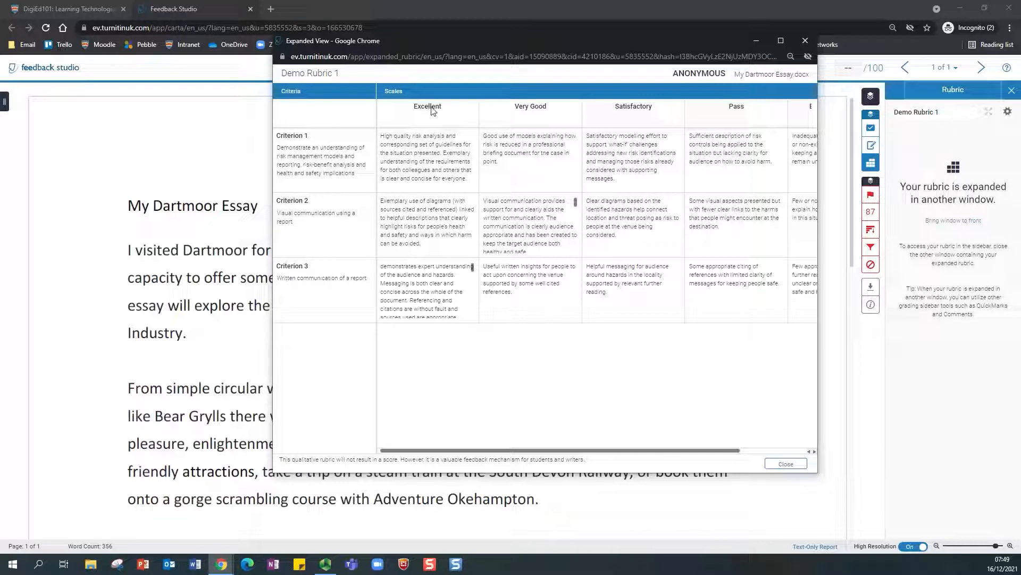
Step: Rate Criteria 1 and 3 Excellent and Criterion 2 Very Good, then show the feedback summary
click(428, 159)
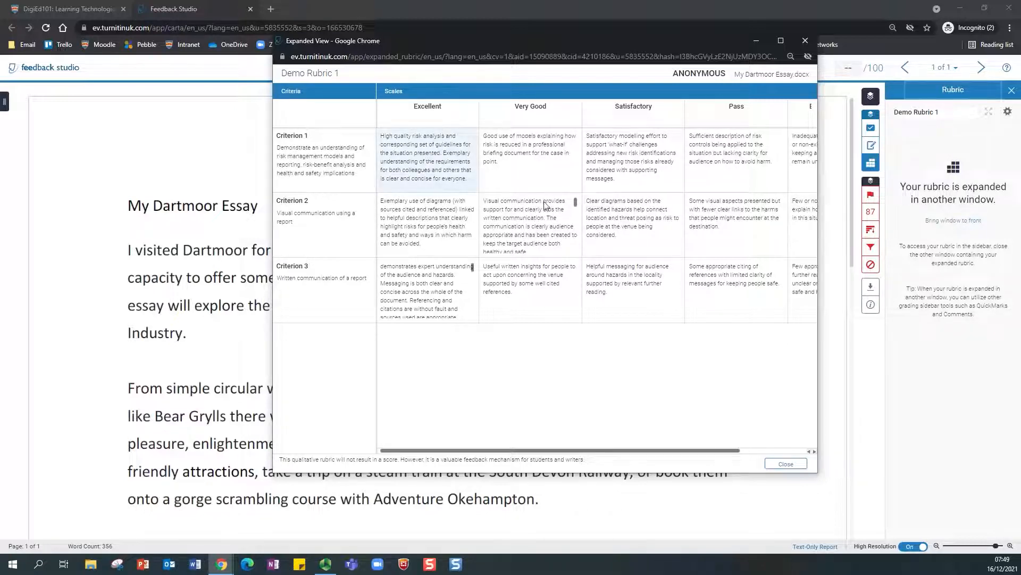
click(539, 218)
click(424, 292)
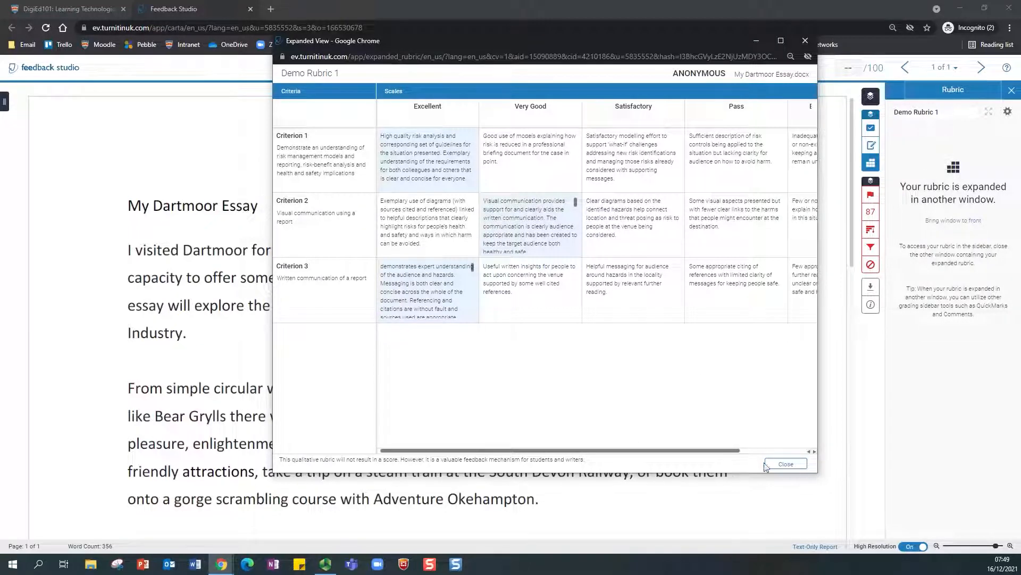
click(787, 464)
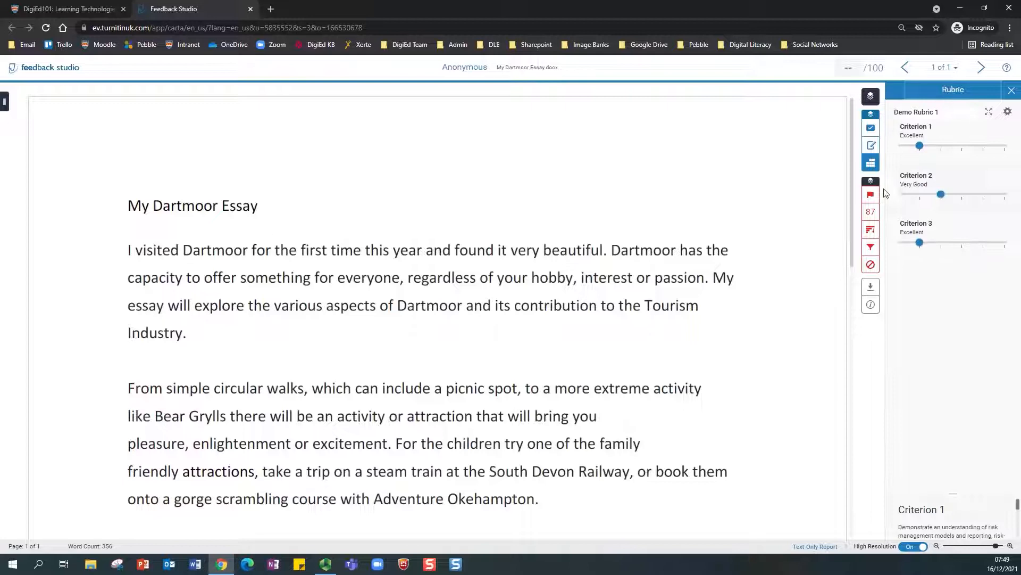
click(871, 145)
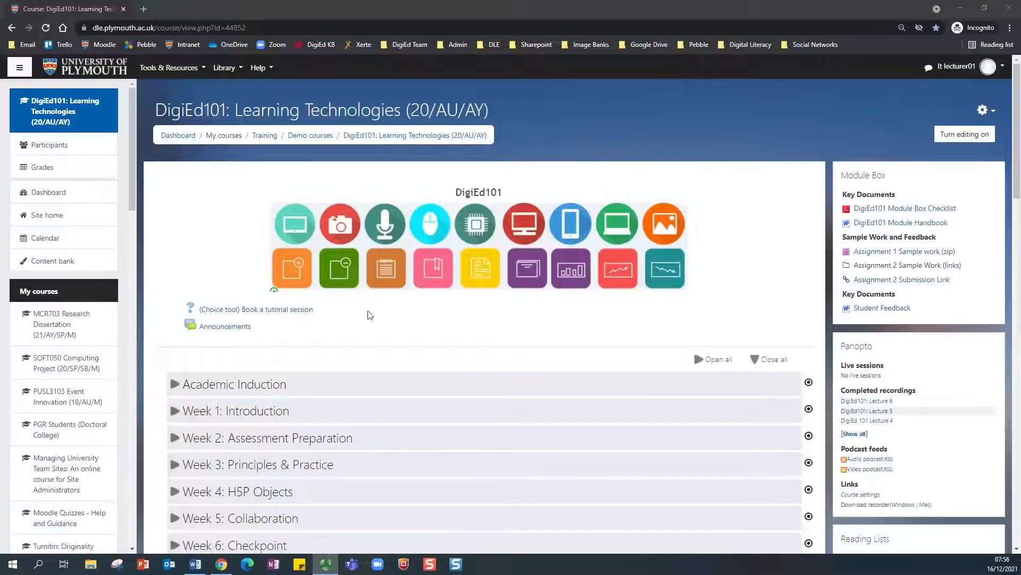
scroll(394, 318, down, 3)
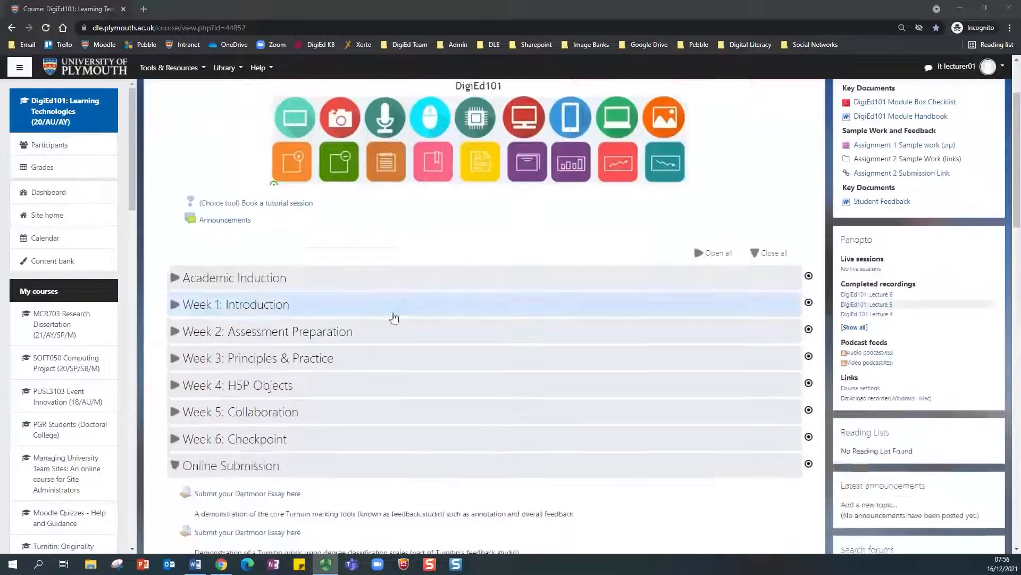
Step: From the fourth 'Submit your Dartmoor Essay here' assignment's submissions, open 'My Dartmoor Essay' in Feedback Studio
scroll(394, 317, down, 3)
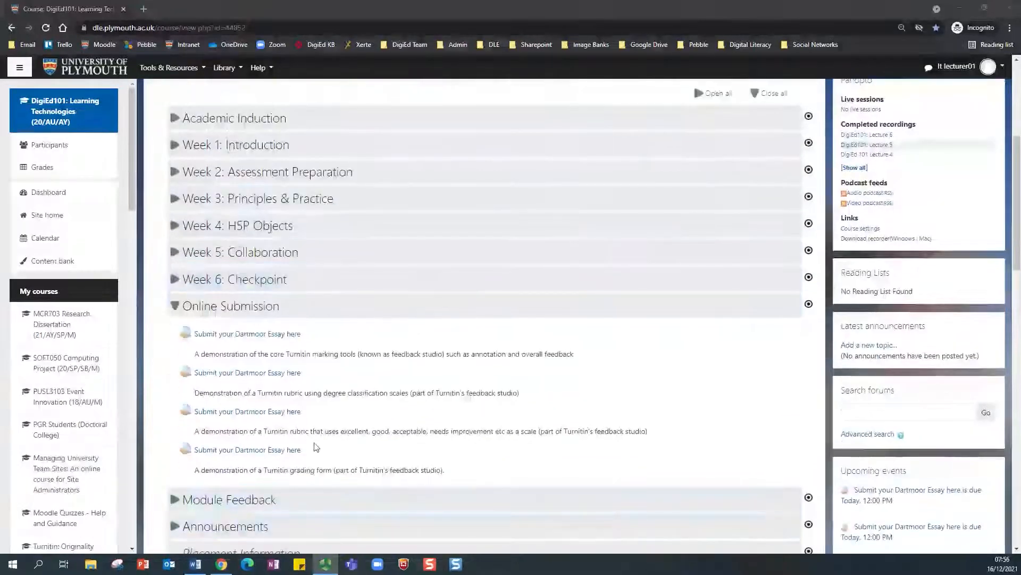
click(242, 451)
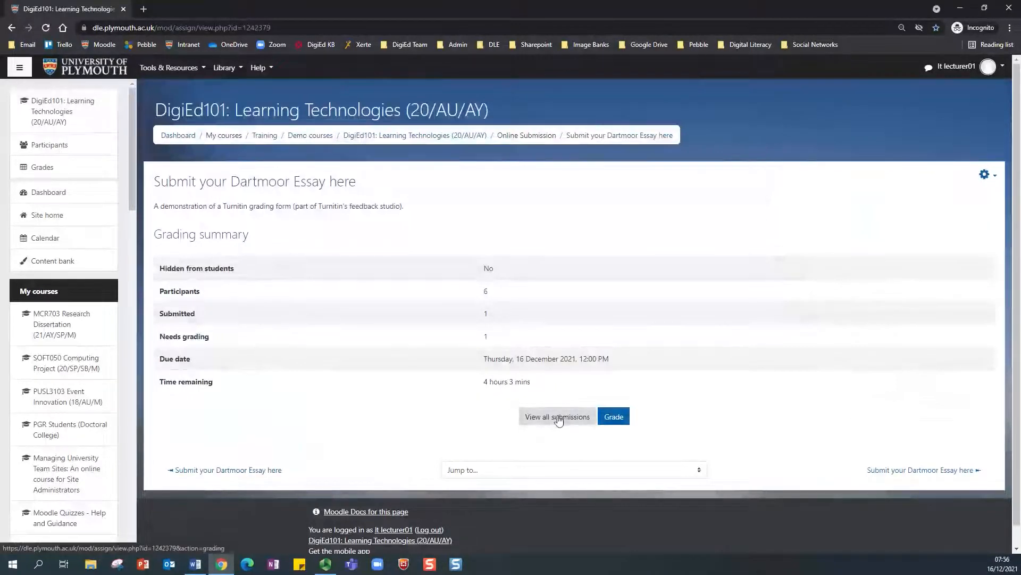
click(560, 419)
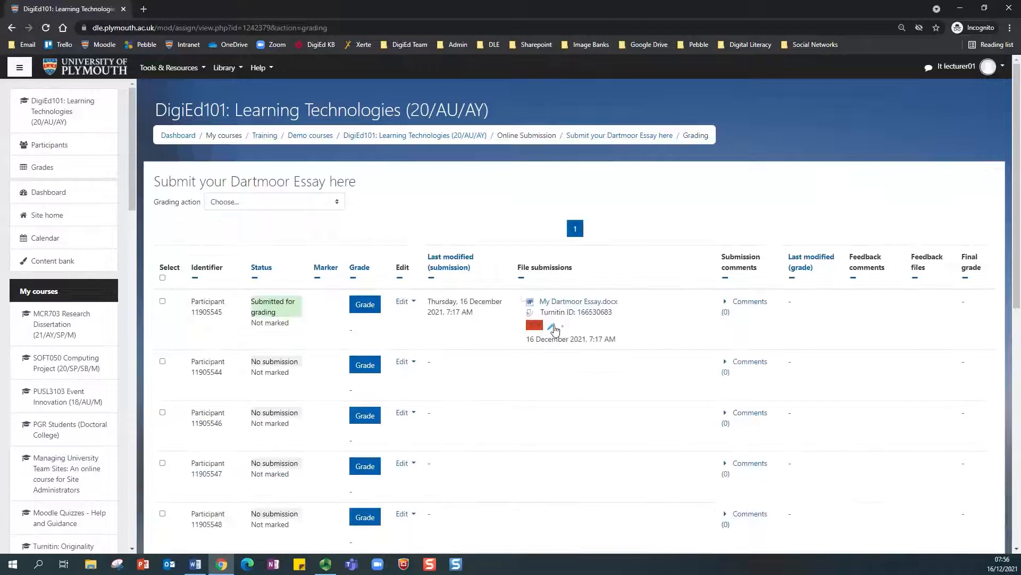
click(553, 330)
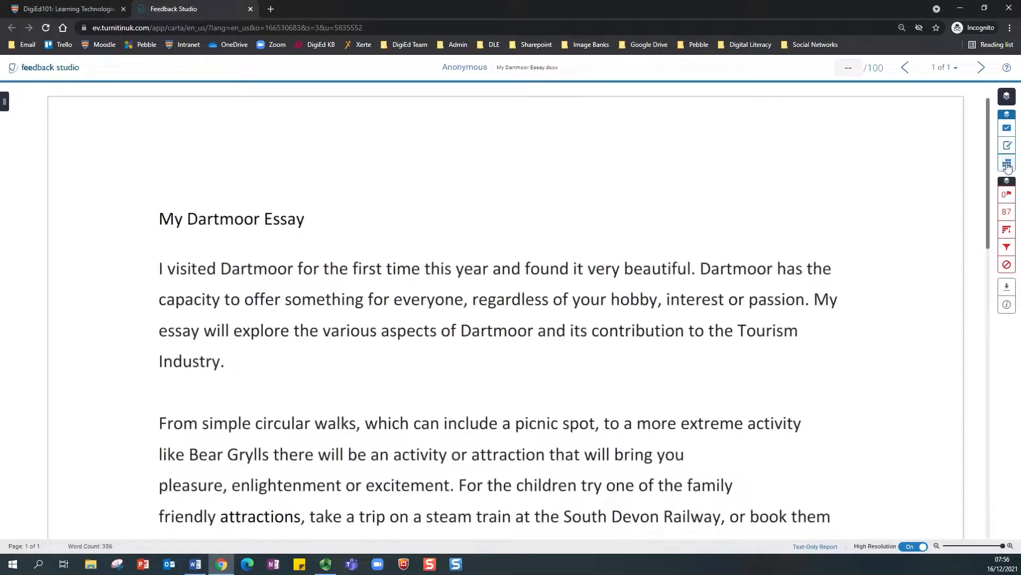
Step: Show the Demo Grading Form, expand it into a separate window and move it over the essay
click(1007, 165)
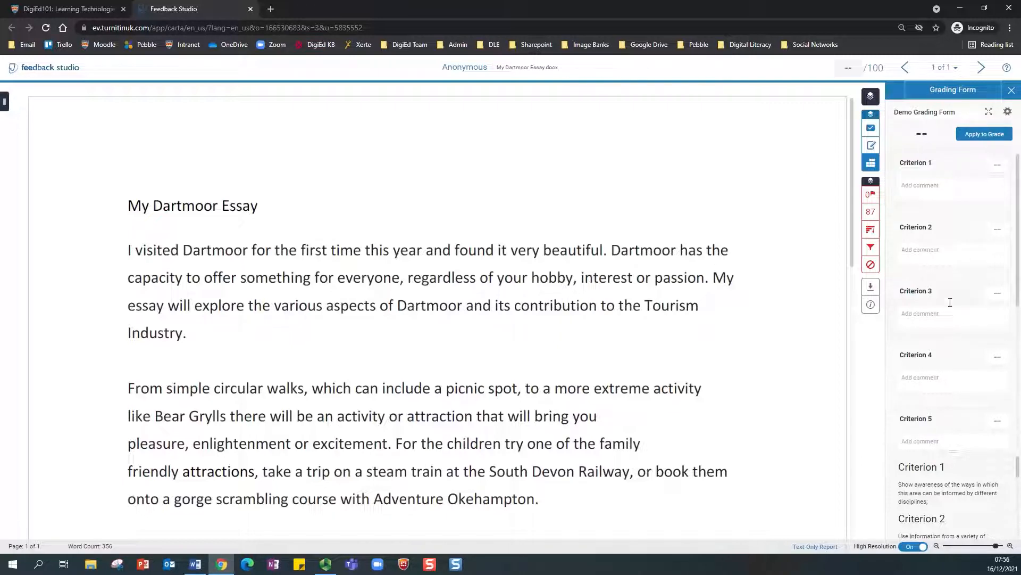
click(989, 114)
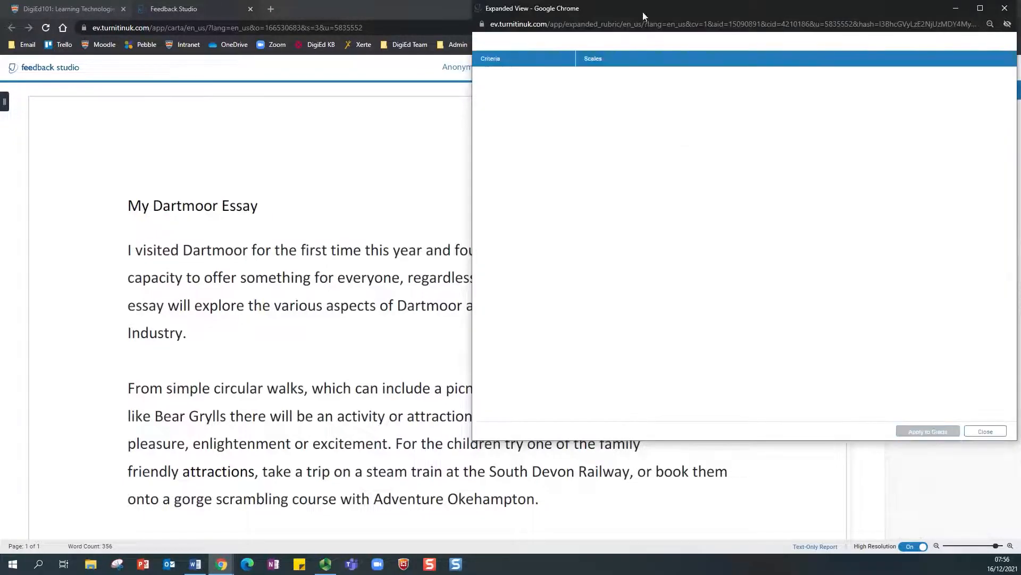
drag(627, 12, 476, 21)
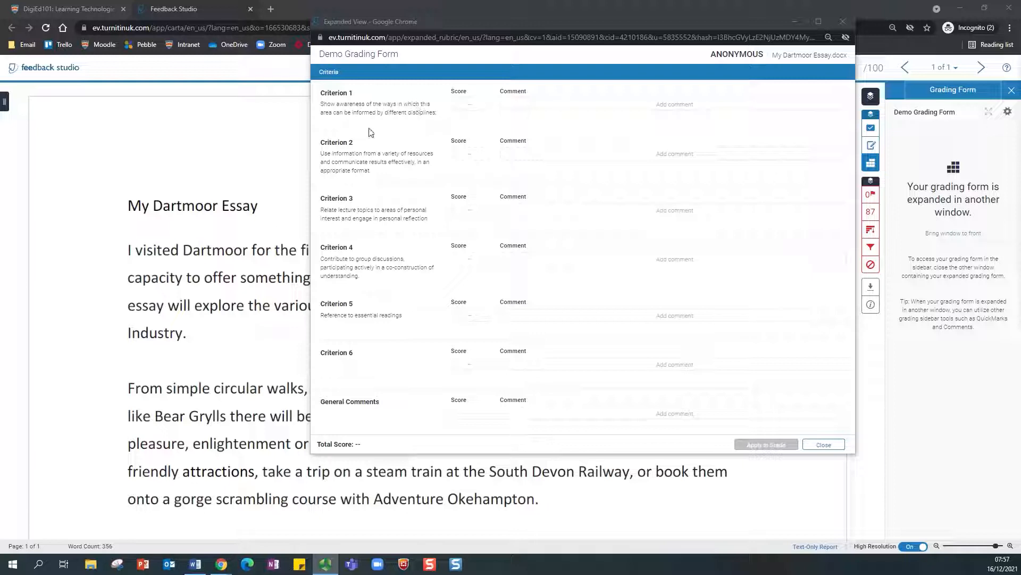
click(466, 104)
Step: Score Criterion 1 as 25 with the comment 'Great awareness'
text(25)
click(548, 104)
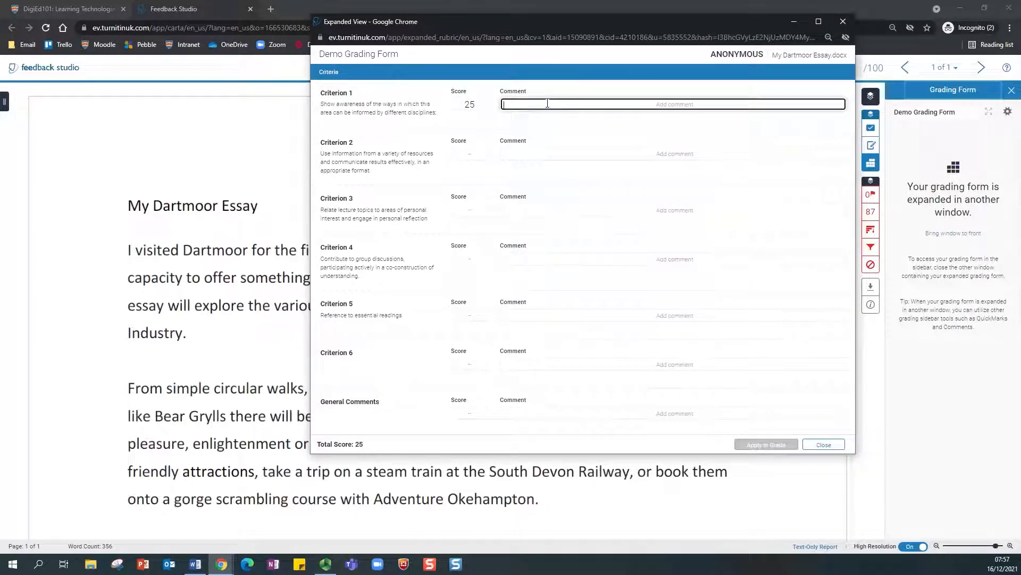
text(Great awareness)
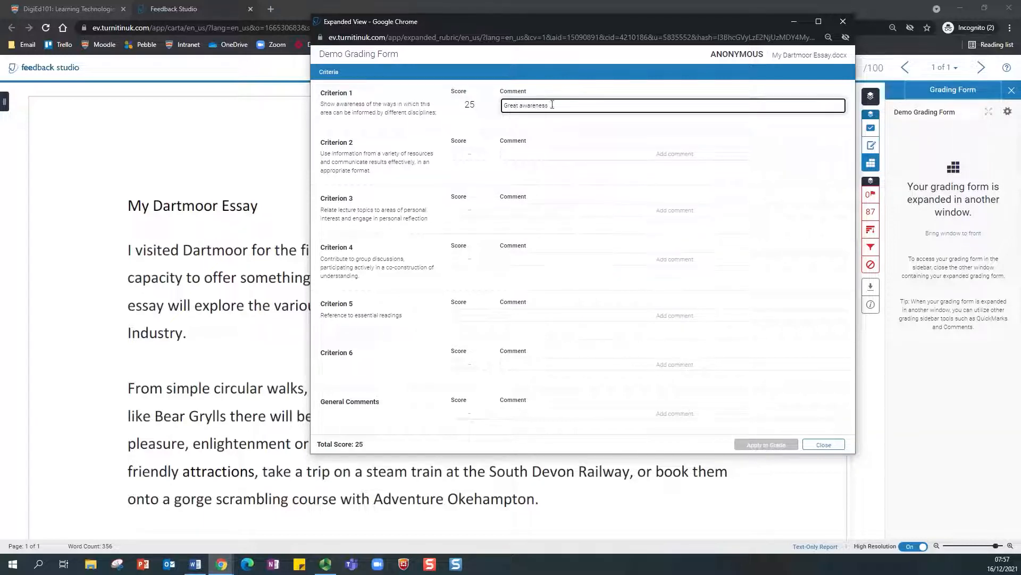
click(543, 152)
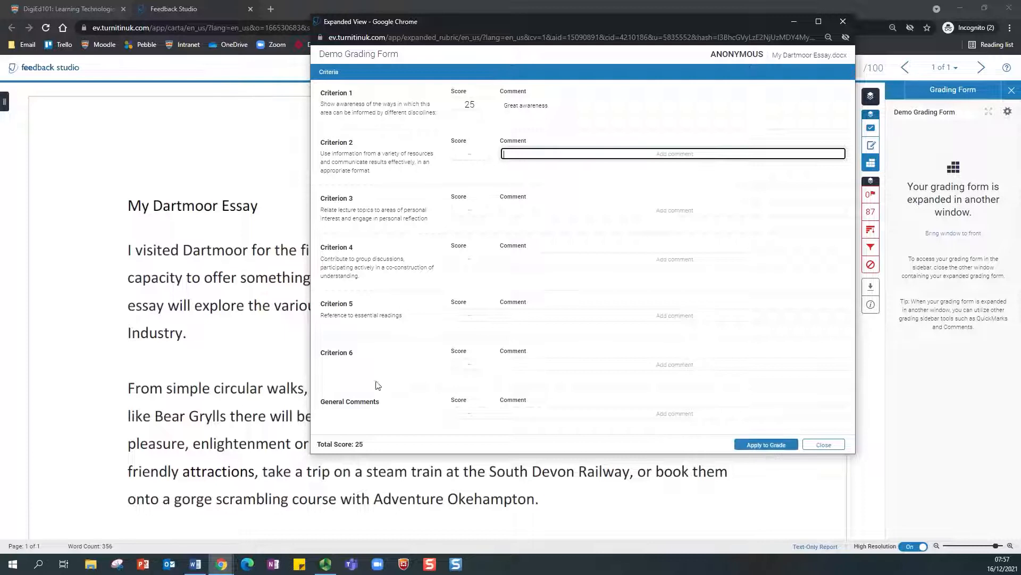
Step: Score Criterion 2 as 15, Criterion 3 as 8 and Criterion 4 as 8
click(469, 152)
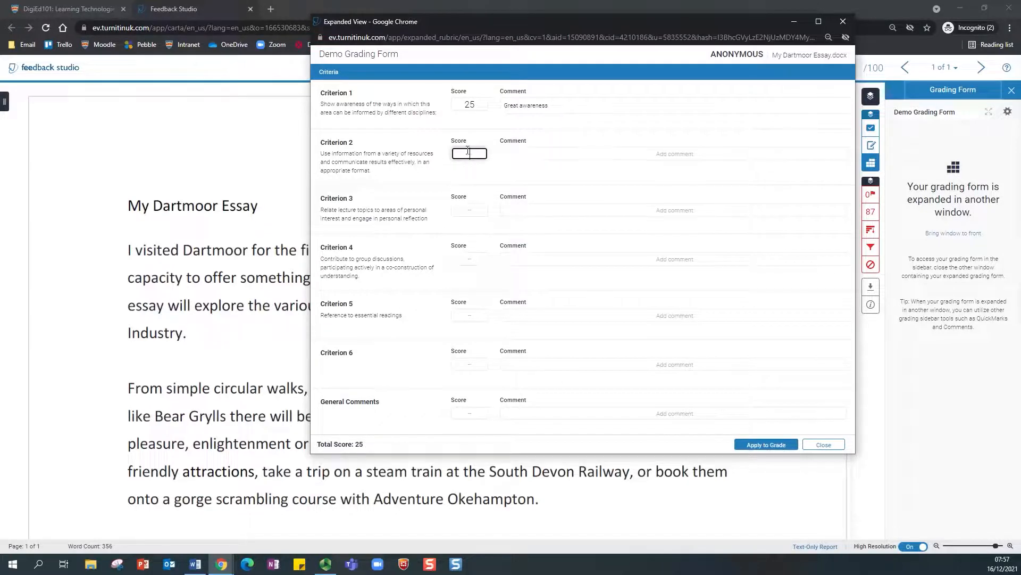
text(15)
click(552, 153)
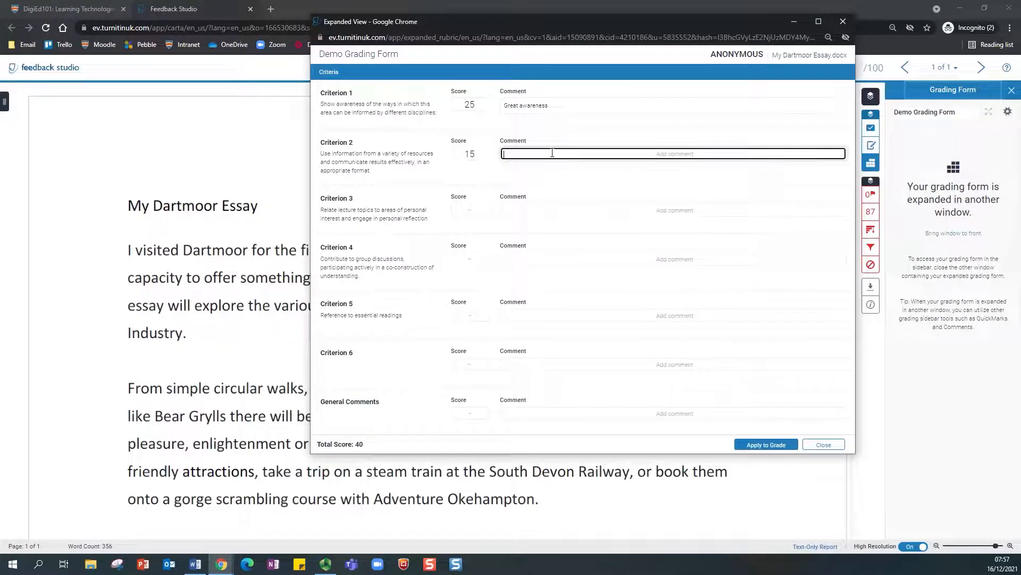
click(467, 208)
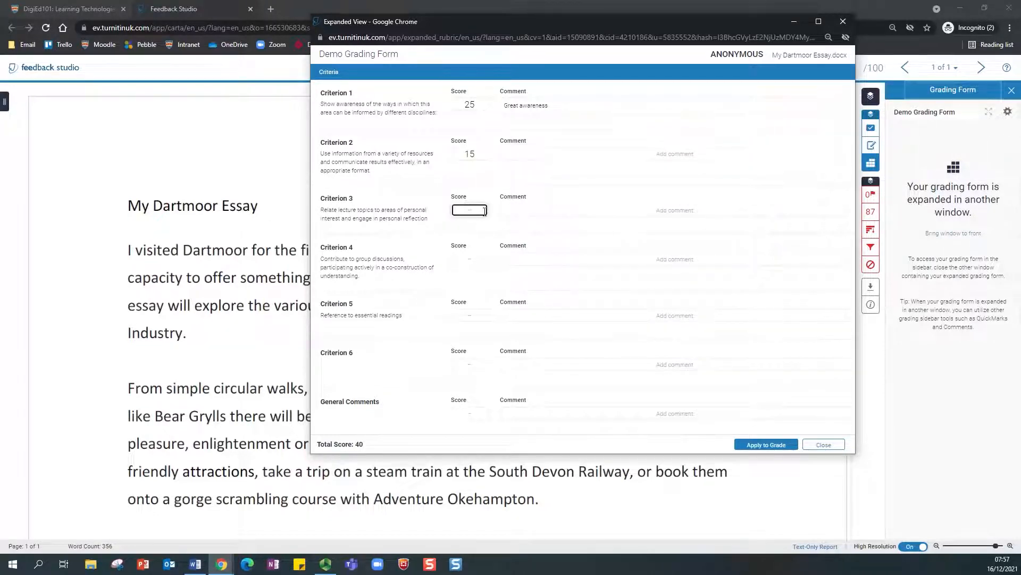
text(8)
click(476, 257)
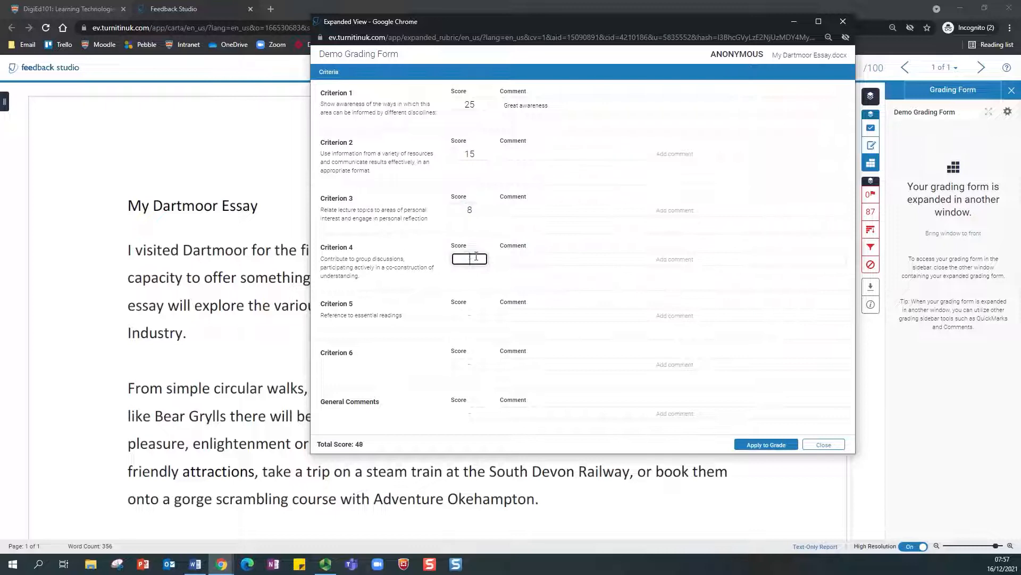
text(8)
Step: Score Criterion 5 as 5 and Criterion 6 as 3, then apply the 64 total to the grade
click(481, 314)
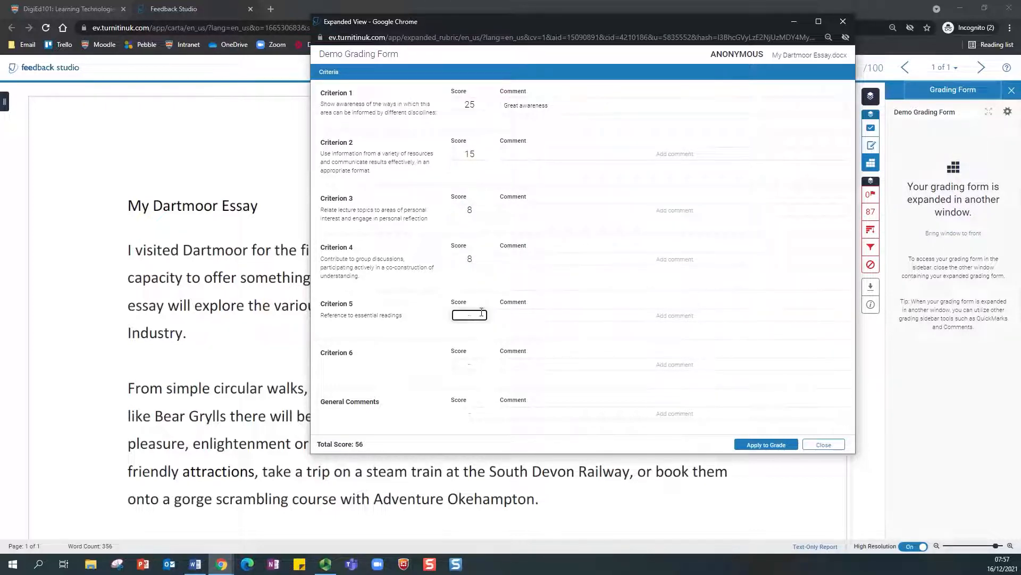
click(479, 361)
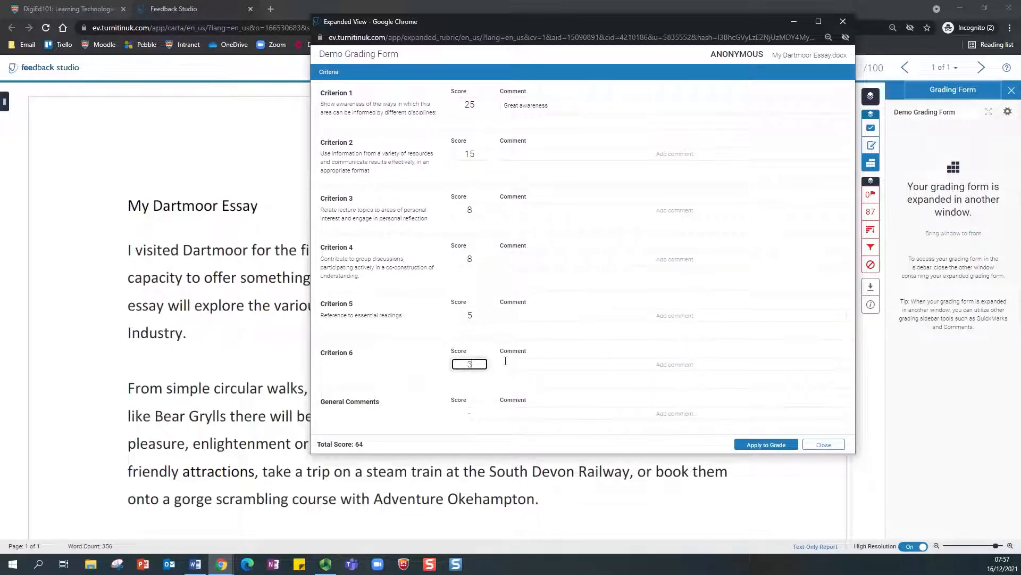
click(546, 365)
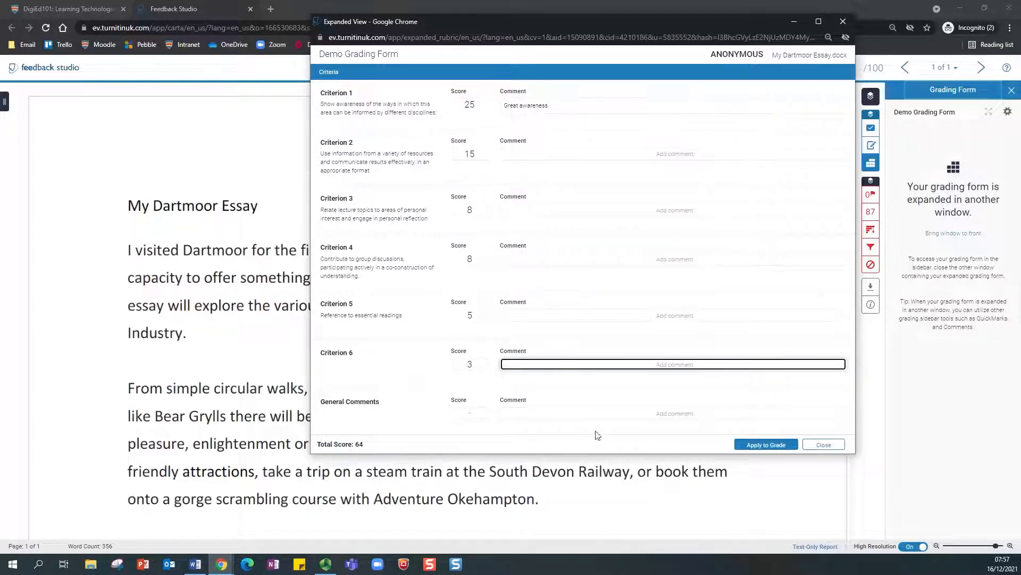
click(571, 314)
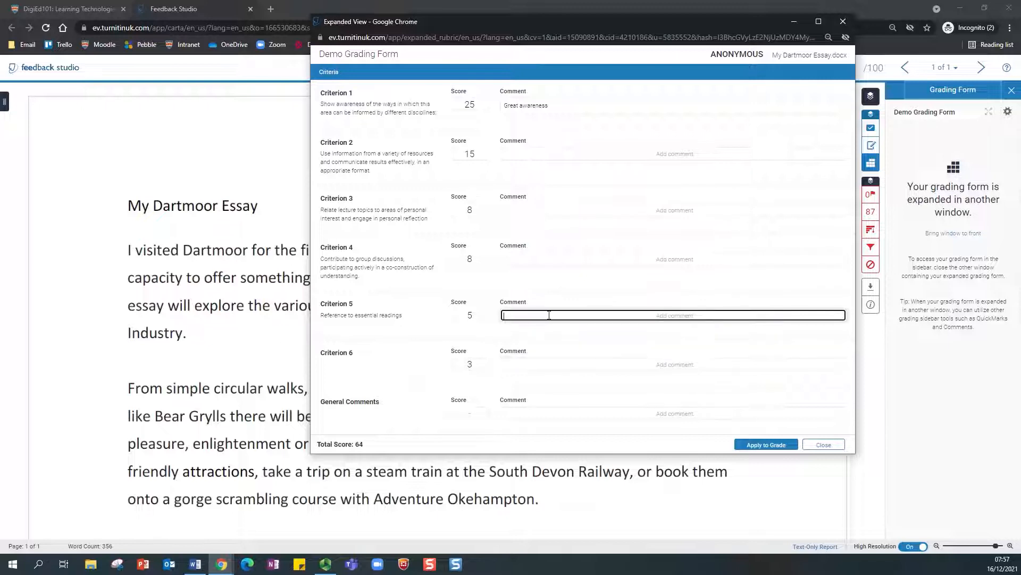
click(766, 445)
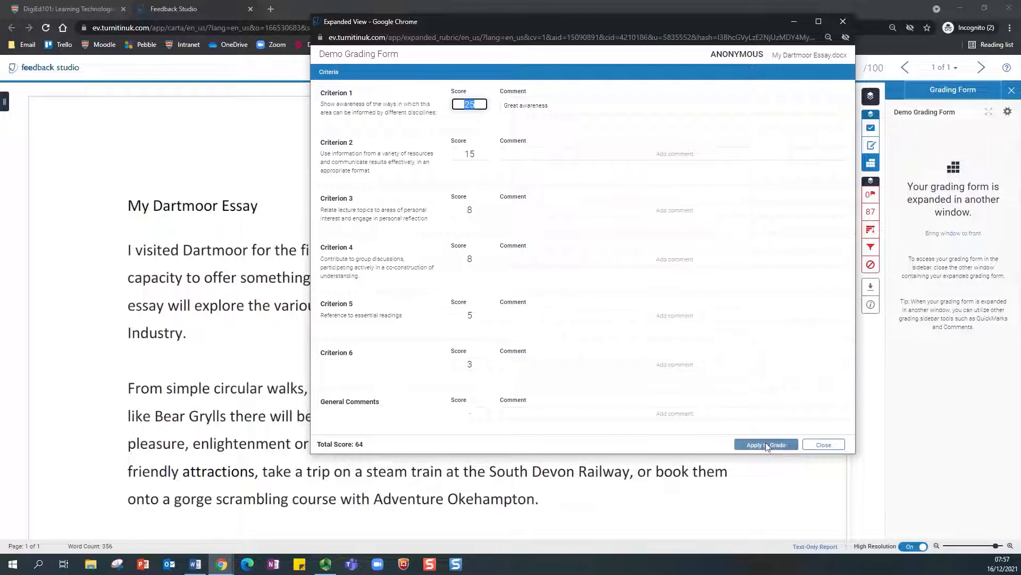
Step: Close the expanded grading form, choosing Leave, then reopen and close the empty Expanded View
click(824, 445)
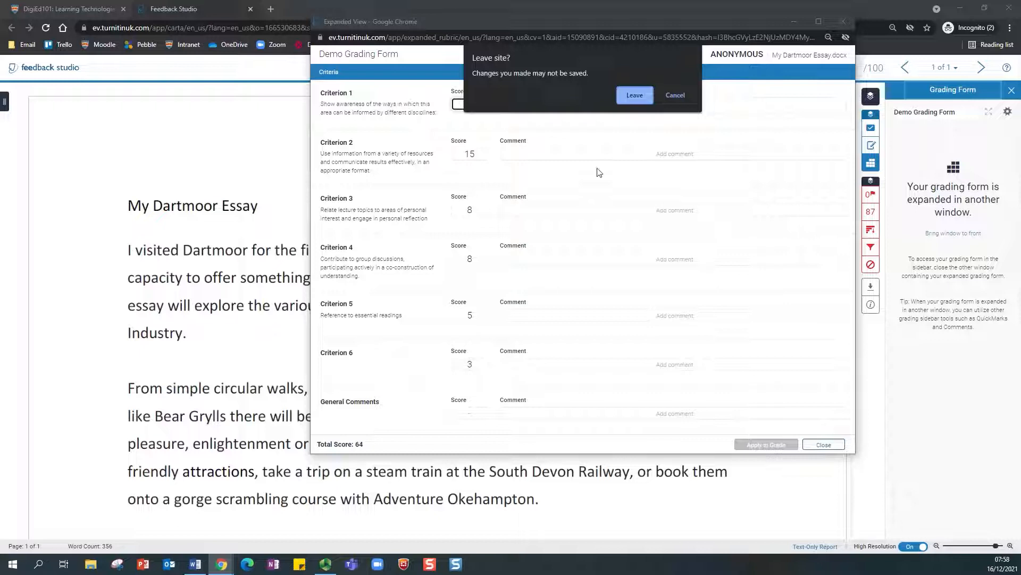
click(676, 96)
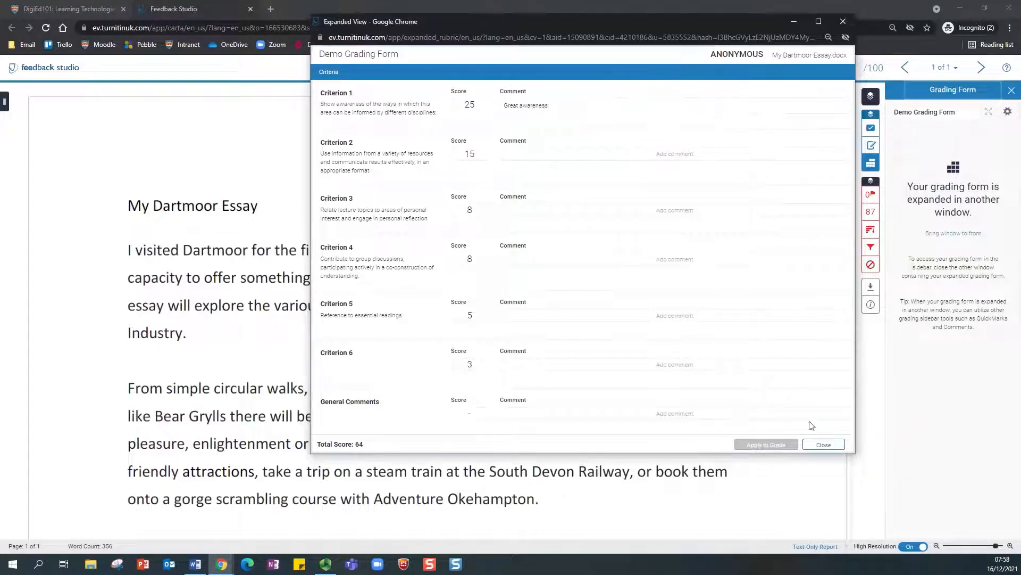
click(823, 445)
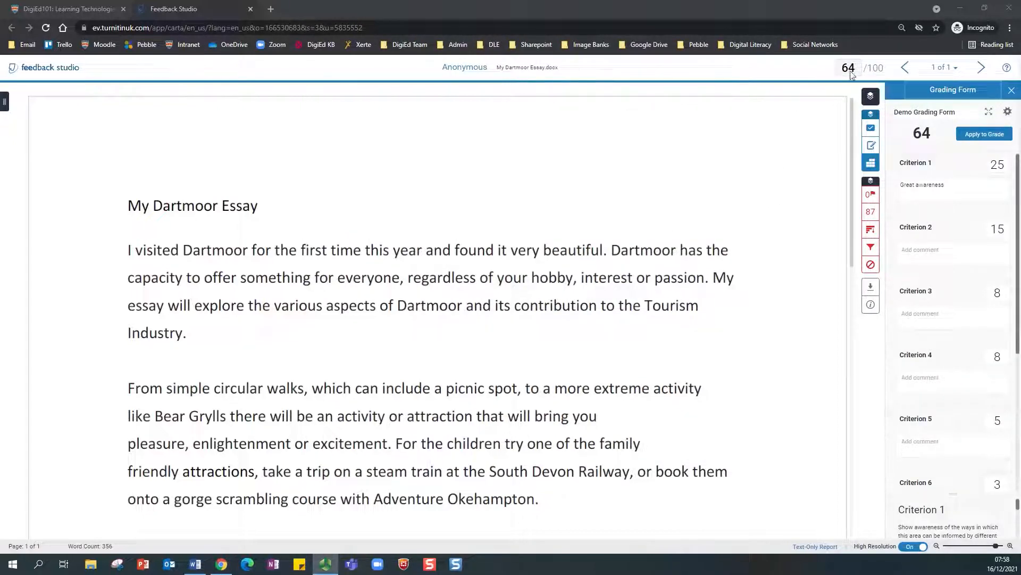
click(988, 111)
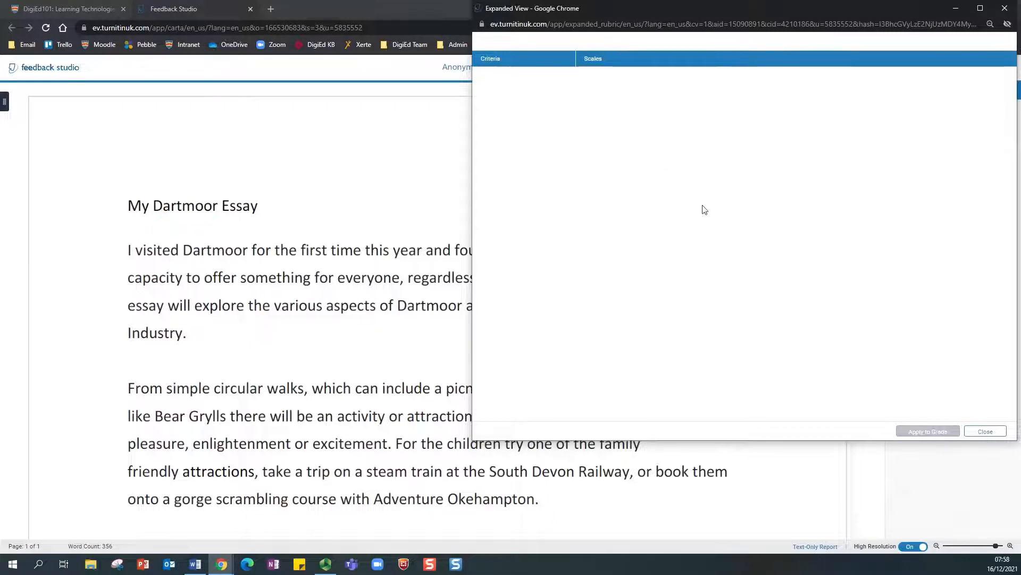
click(985, 431)
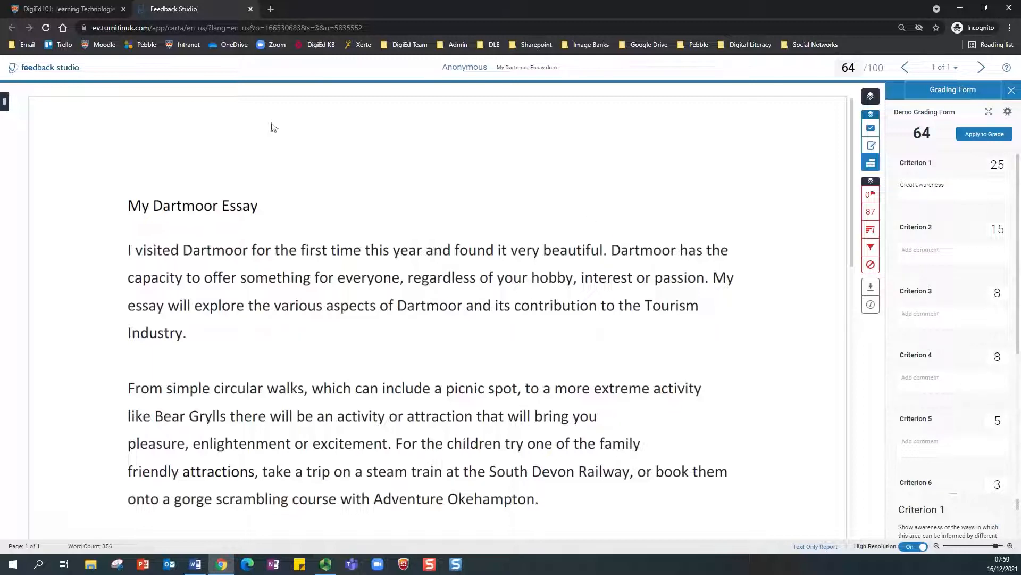
Step: Close the Feedback Studio tab and reload Moodle's 'Submit your Dartmoor Essay here' grading list
click(640, 174)
click(251, 9)
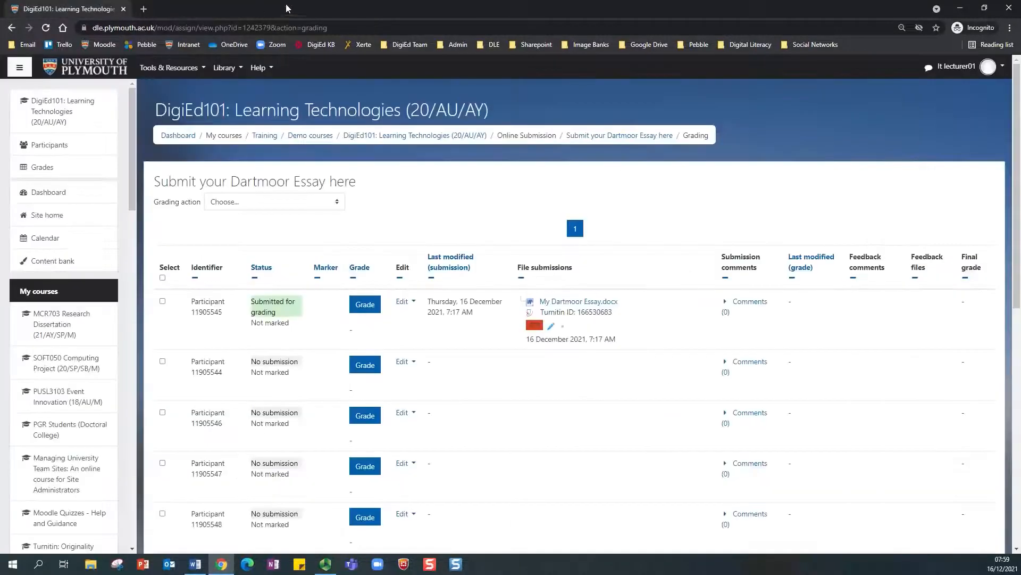
click(45, 28)
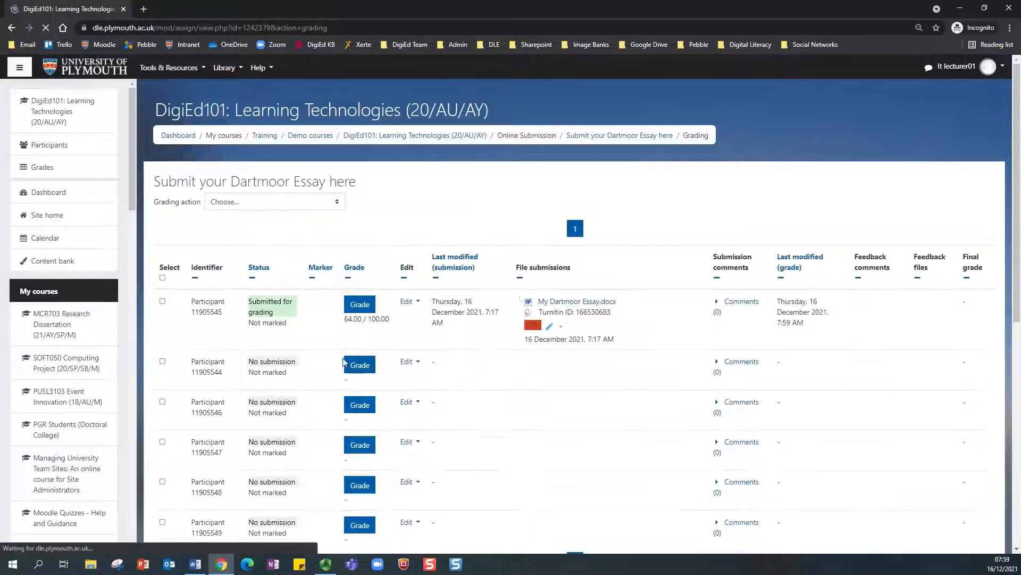